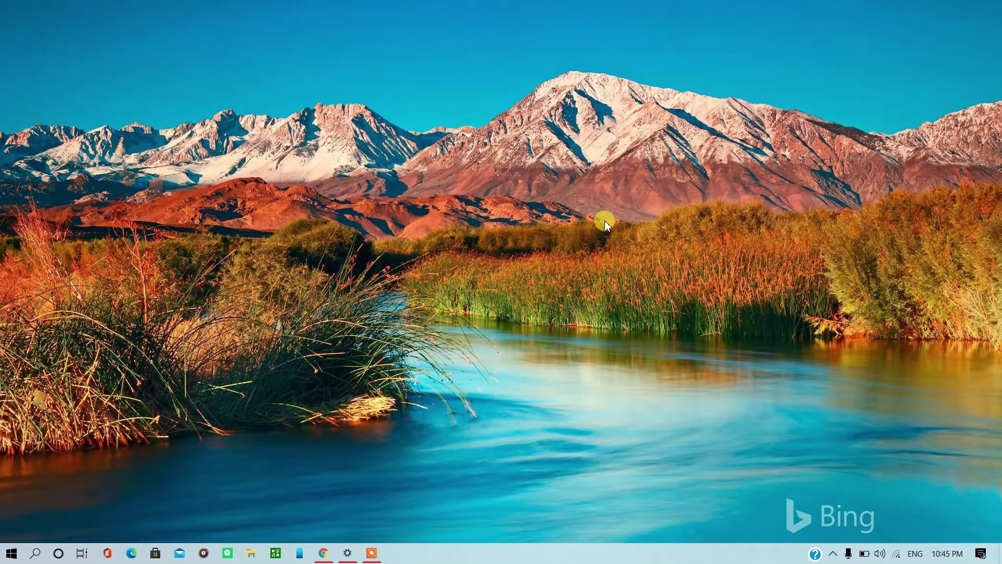
# Launch Word from the Run prompt, start a blank document, and open the Office Add-ins store.
pyautogui.press('super+r')
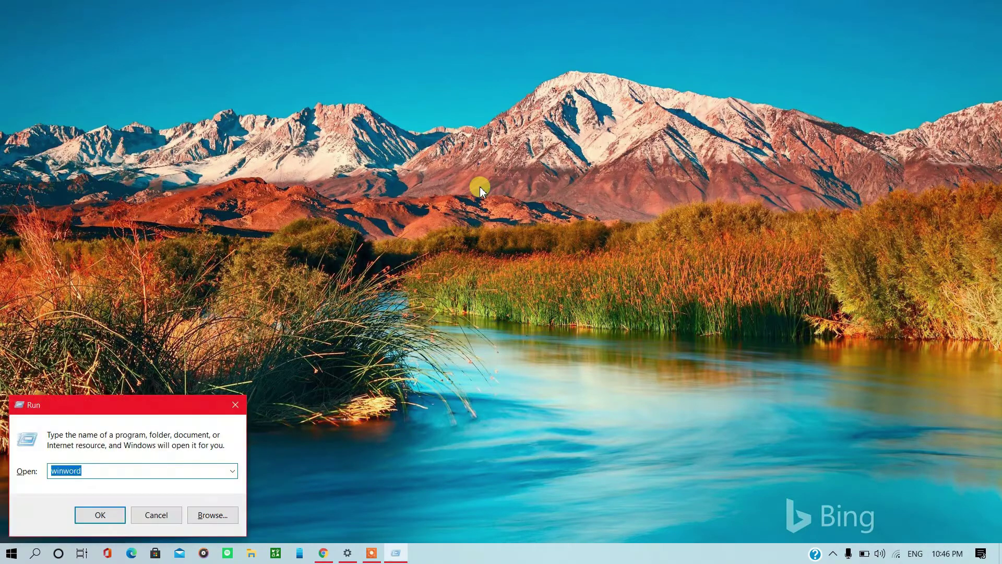
pyautogui.press('Return')
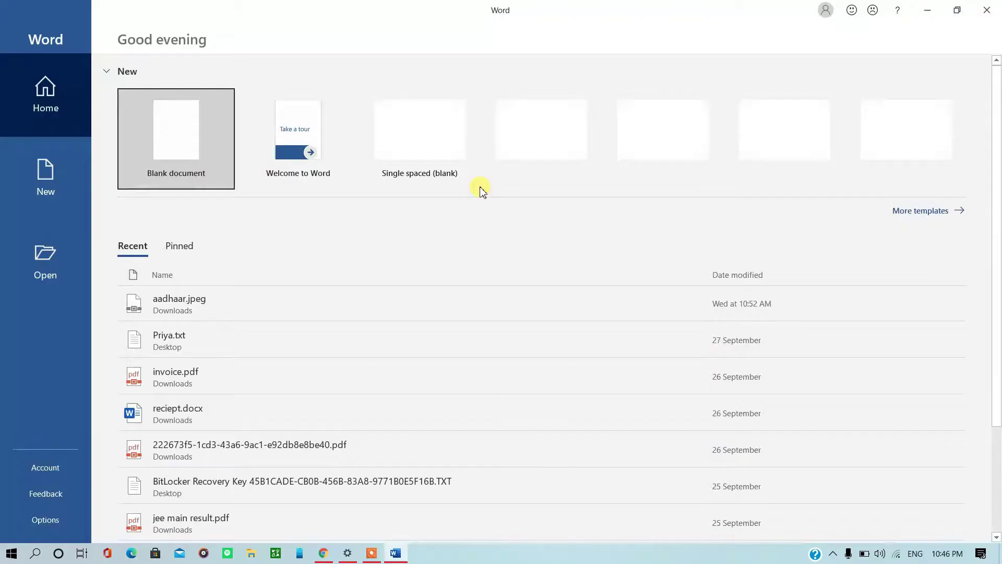
pyautogui.click(158, 141)
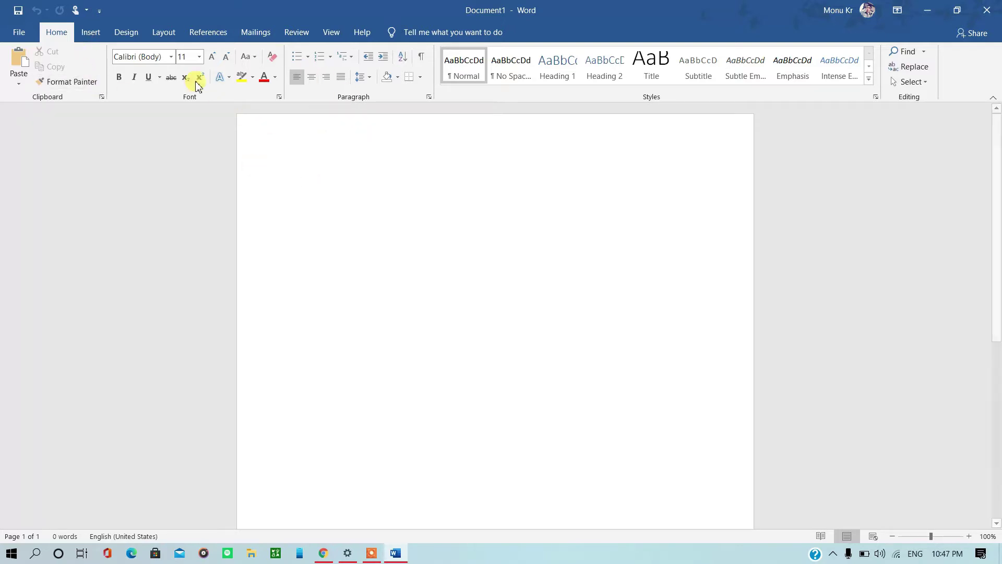
pyautogui.click(87, 39)
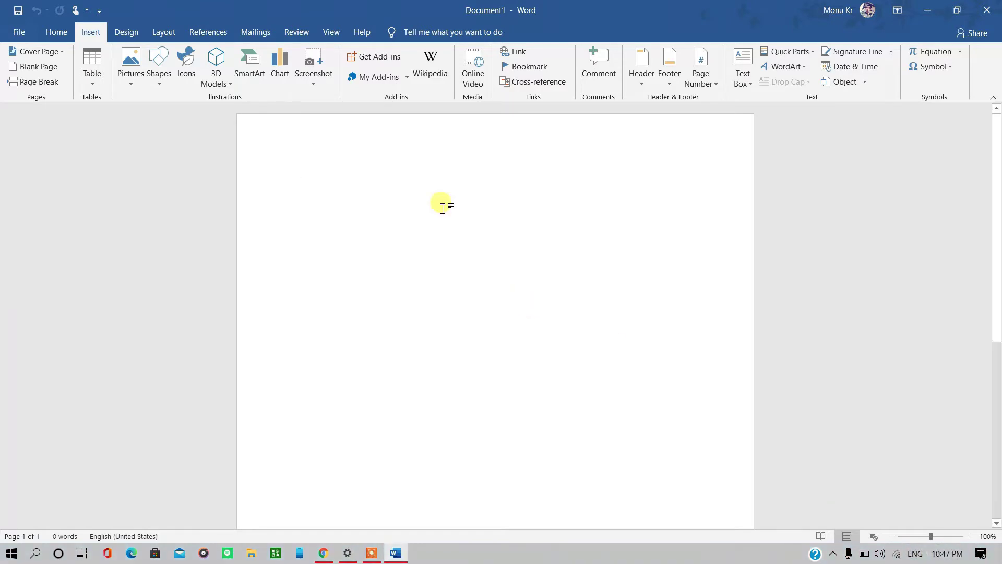
pyautogui.click(374, 63)
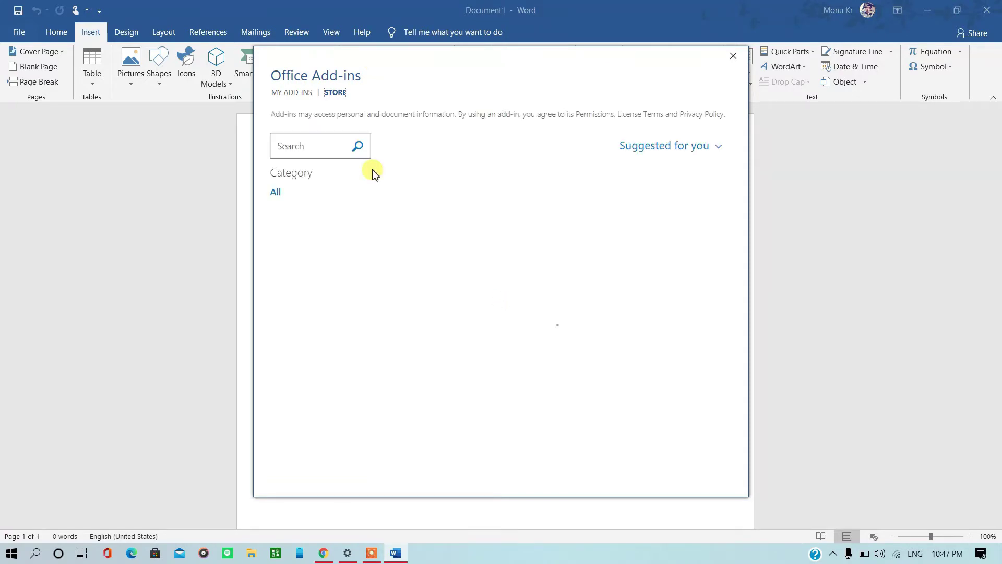
# Search the add-ins store for 'qr code' and add QR4Office from the results.
pyautogui.click(314, 149)
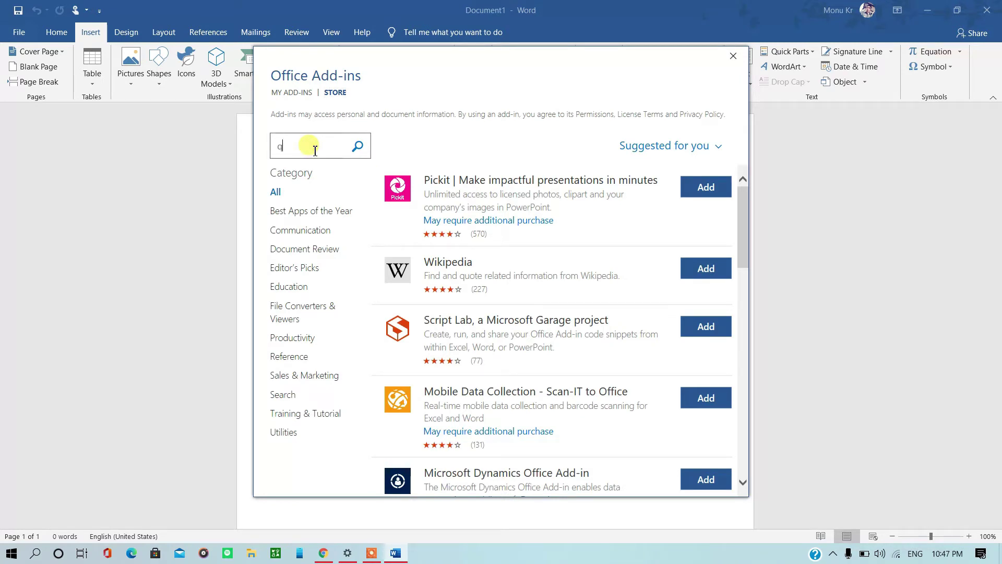
pyautogui.write('ur')
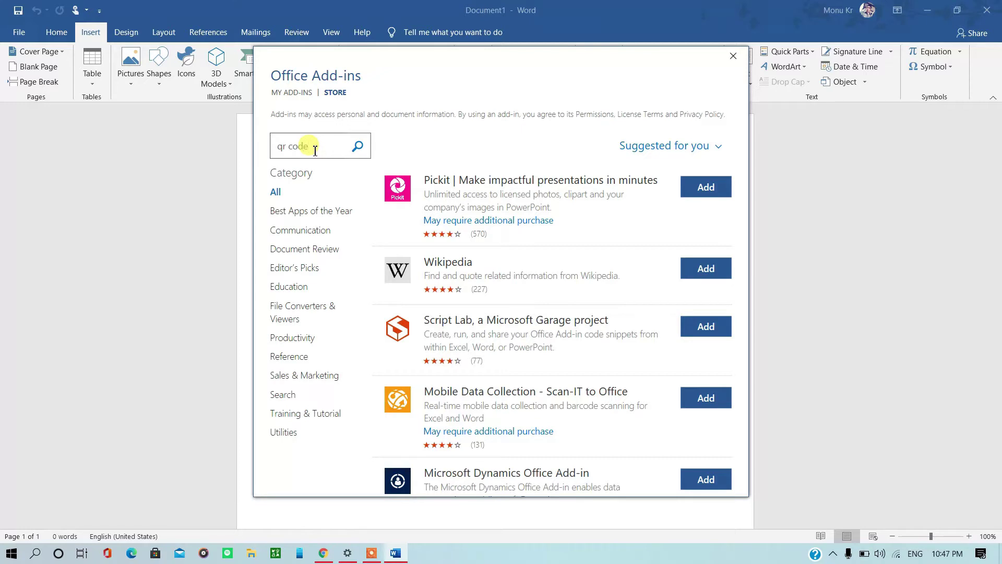
pyautogui.press('Return')
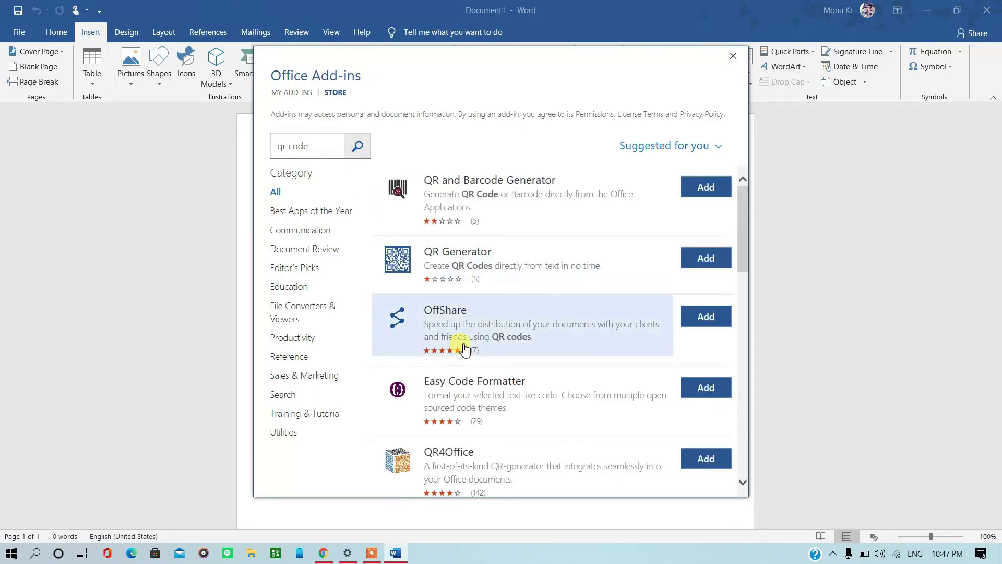
pyautogui.scroll(-2, 465, 348)
pyautogui.scroll(-1, 462, 346)
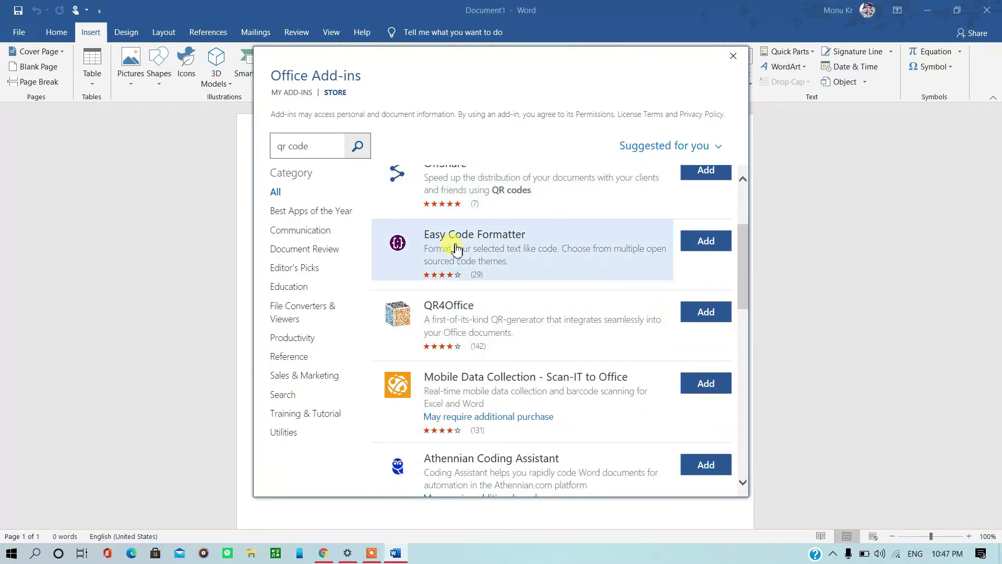
pyautogui.scroll(3, 456, 258)
pyautogui.scroll(-1, 455, 260)
pyautogui.scroll(-2, 453, 253)
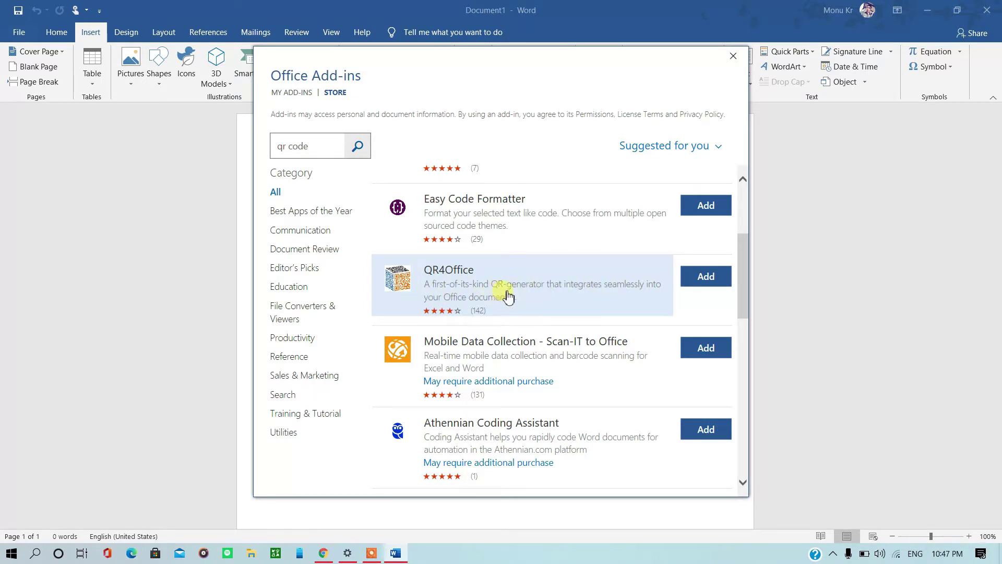
pyautogui.click(703, 280)
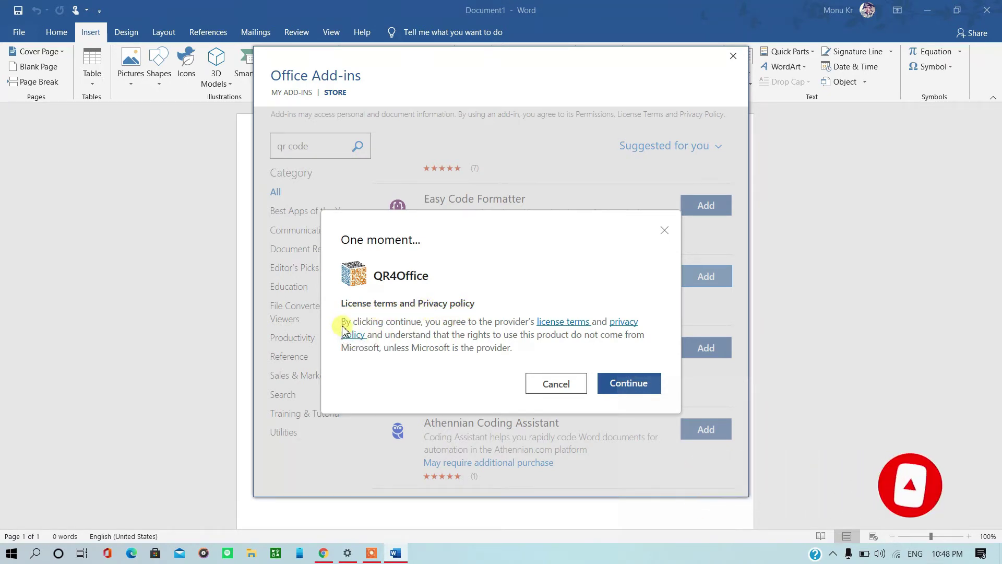
# Accept the QR4Office licence terms, then load it from My Add-ins into the document.
pyautogui.click(637, 384)
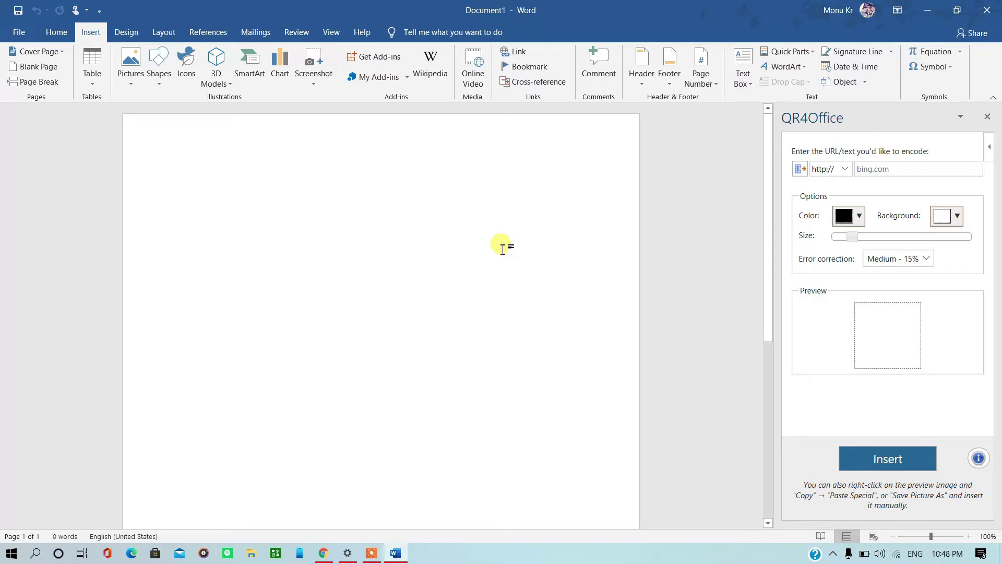
pyautogui.click(370, 79)
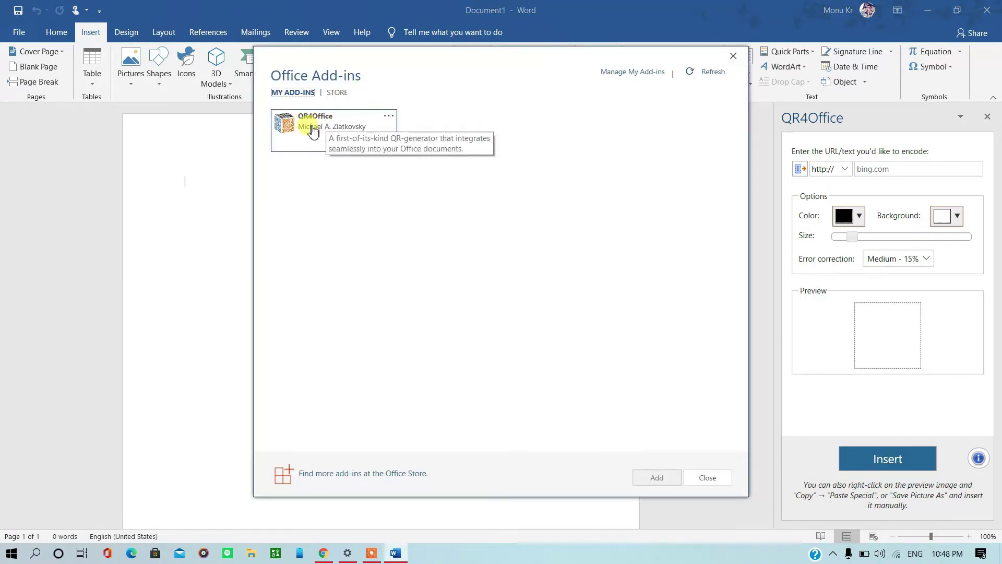
pyautogui.click(319, 130)
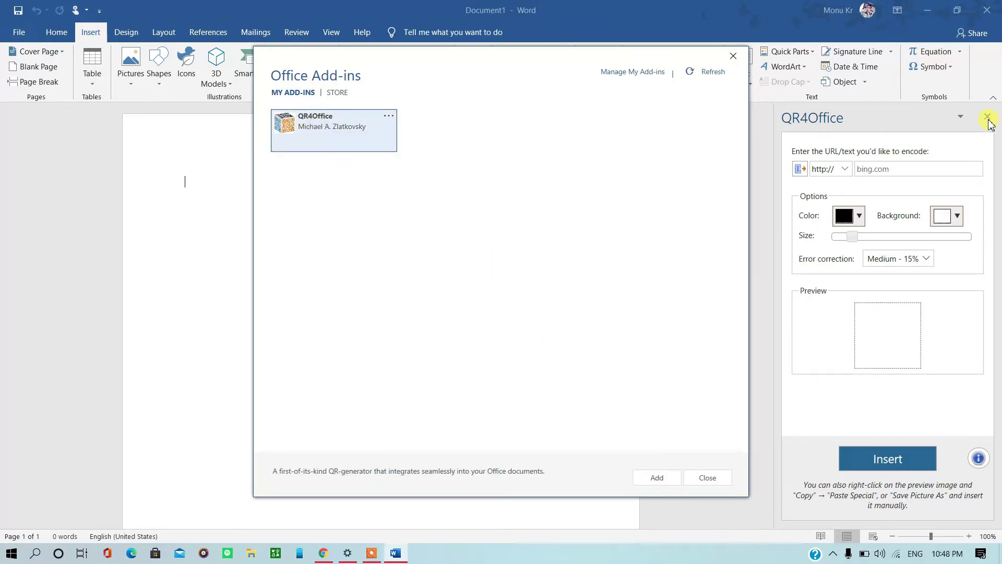
pyautogui.click(658, 476)
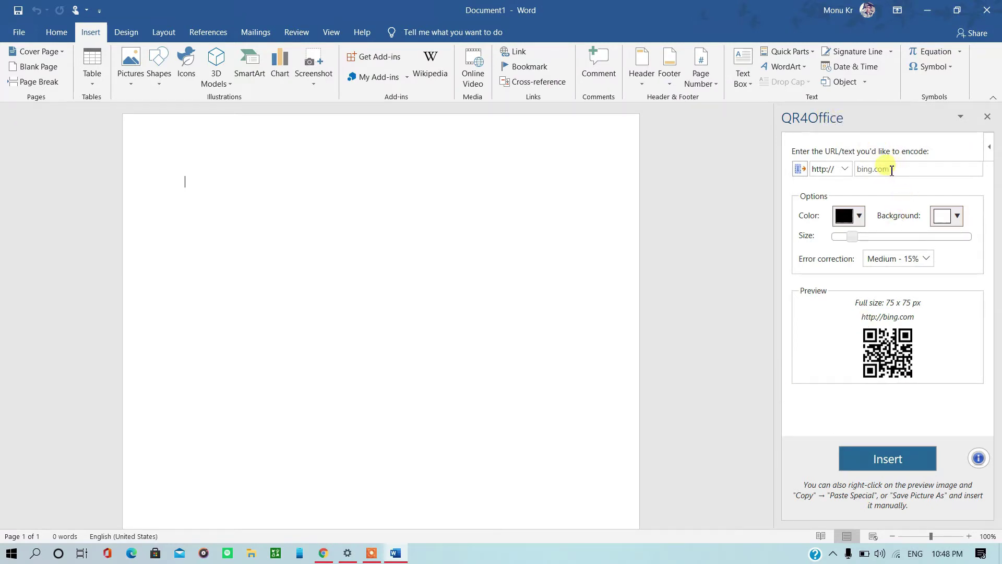
pyautogui.click(844, 168)
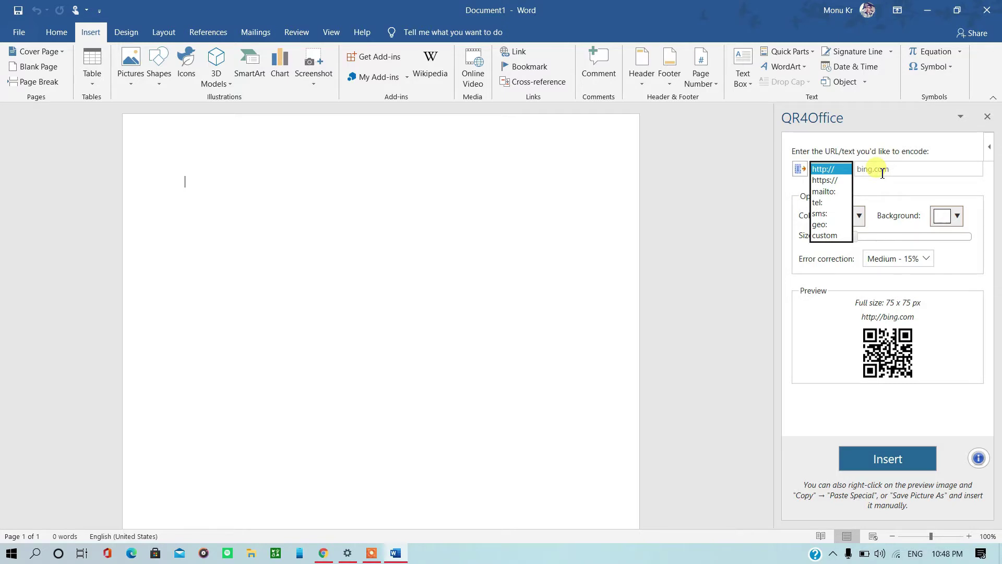
pyautogui.click(829, 235)
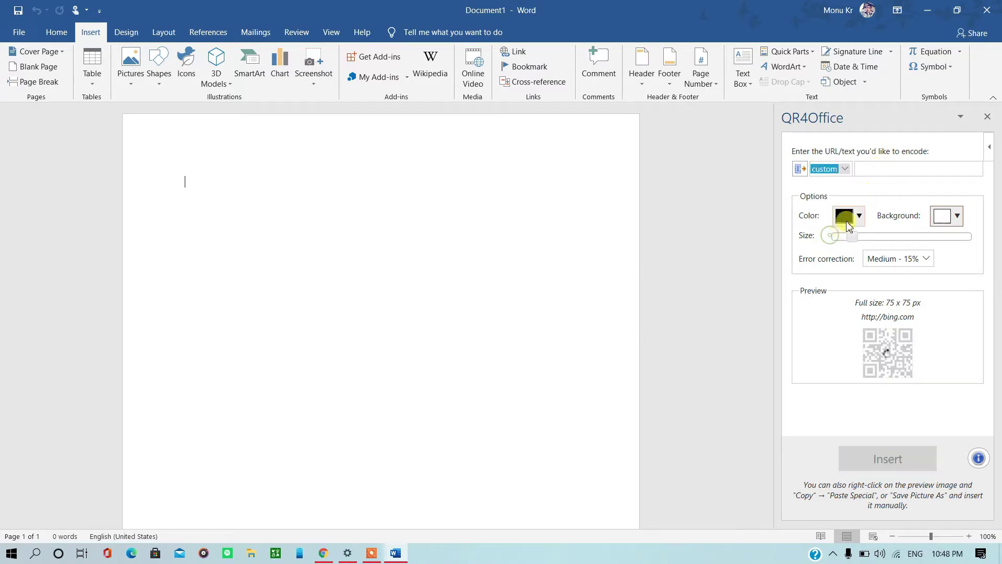
pyautogui.click(875, 169)
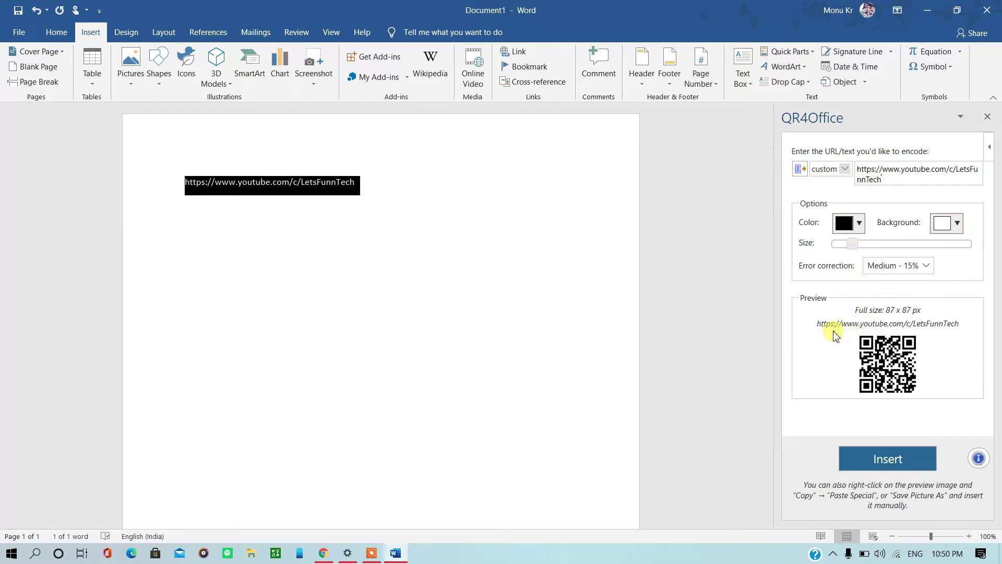
pyautogui.moveTo(818, 325); pyautogui.dragTo(965, 324)
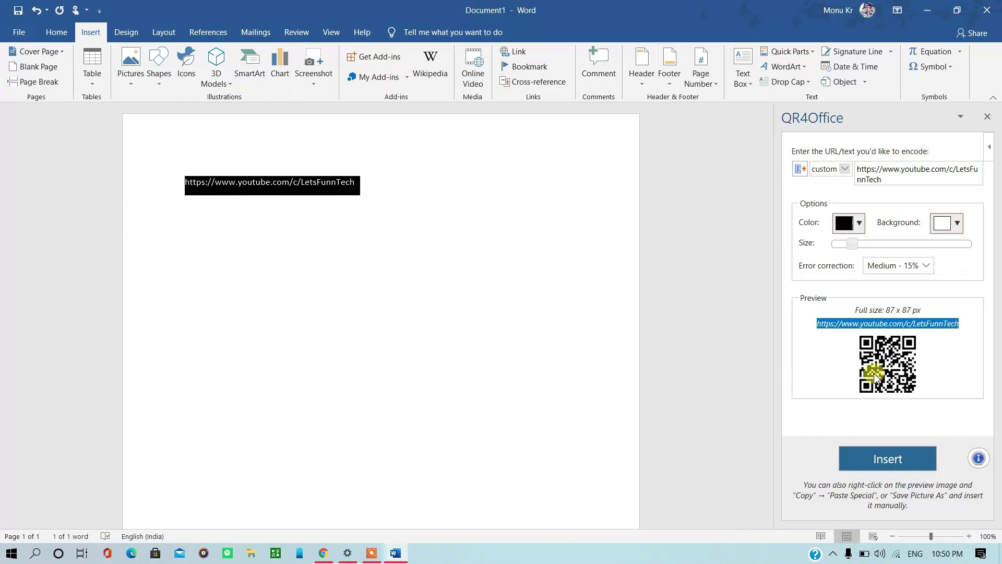
pyautogui.click(859, 224)
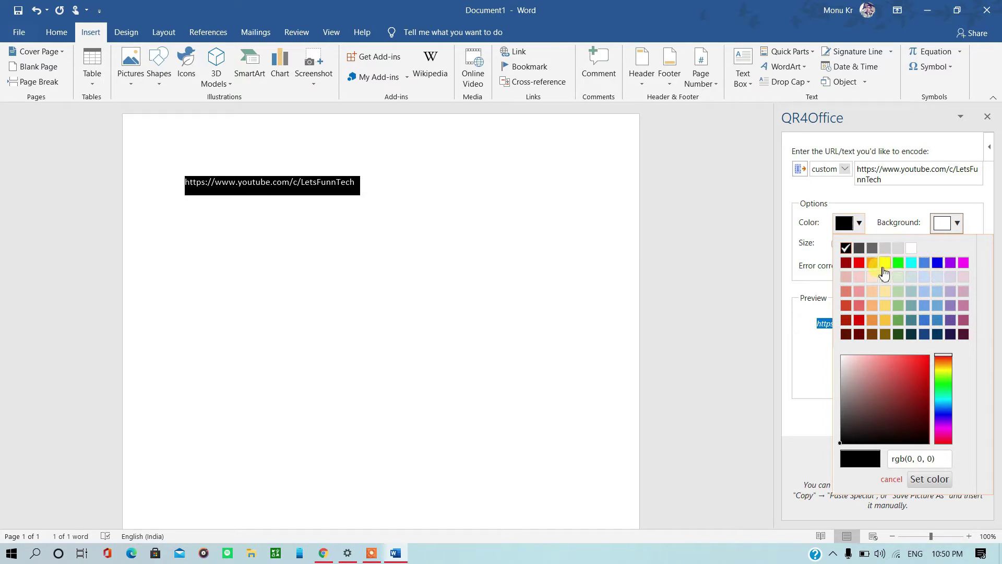
pyautogui.click(861, 265)
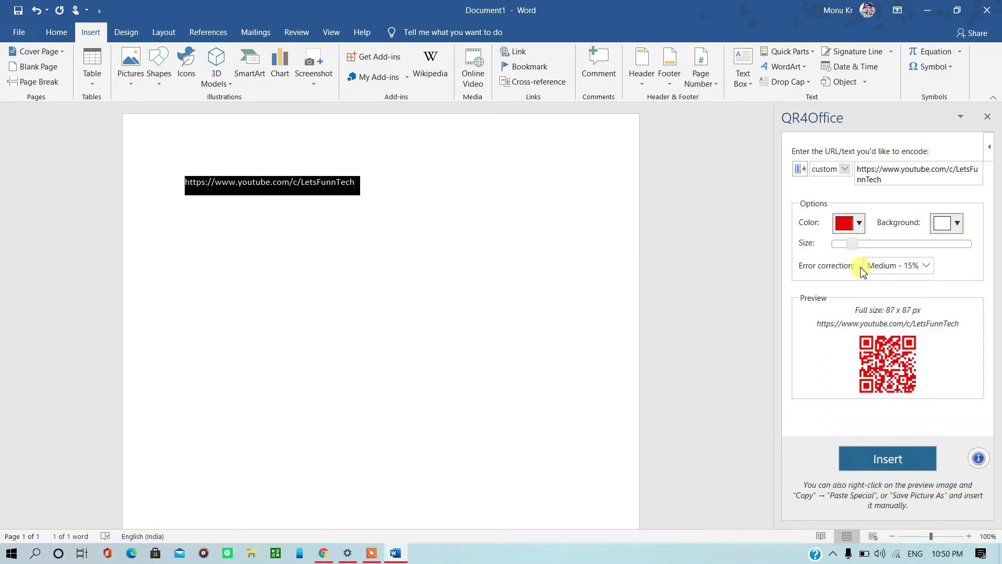
pyautogui.click(858, 224)
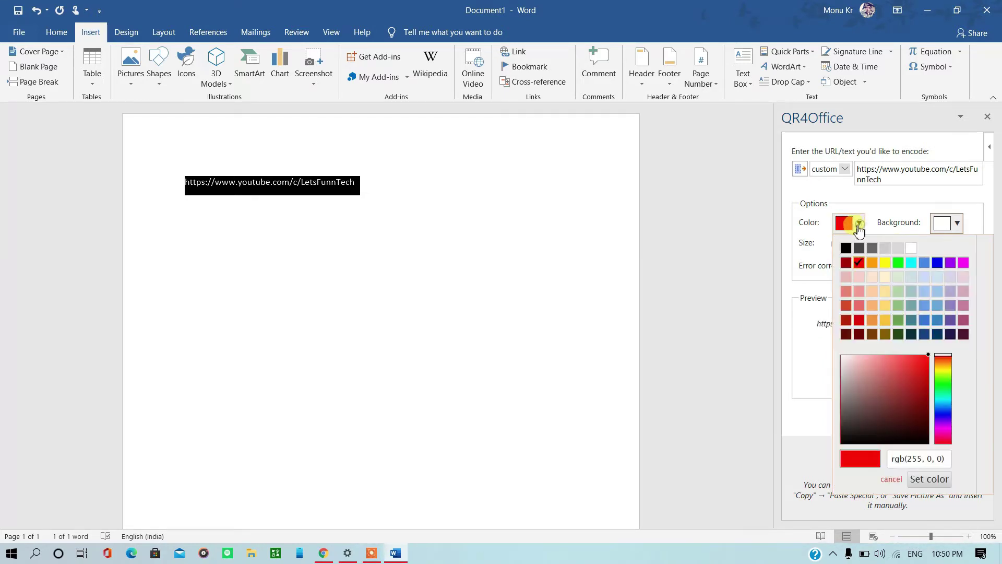
pyautogui.click(846, 249)
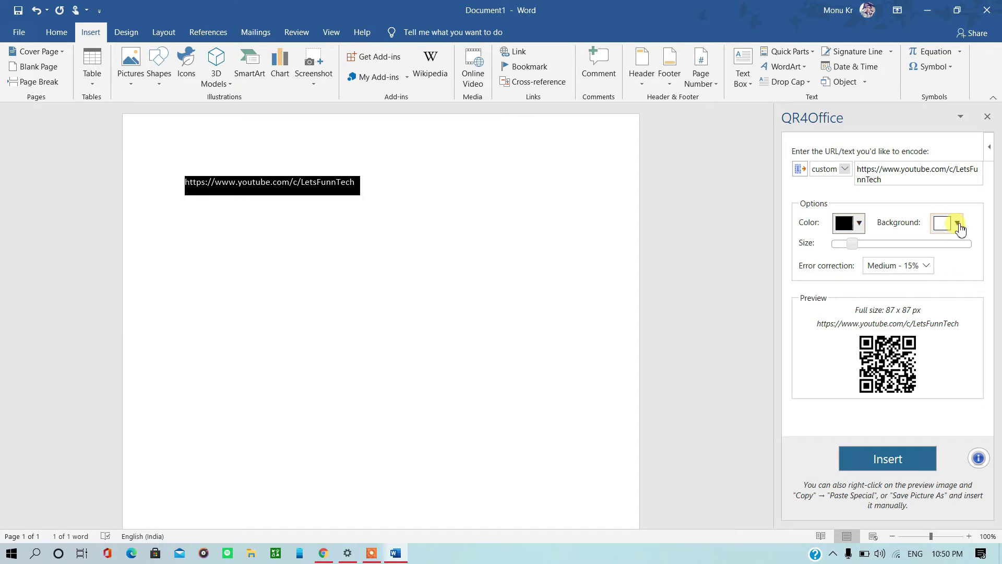
pyautogui.click(959, 224)
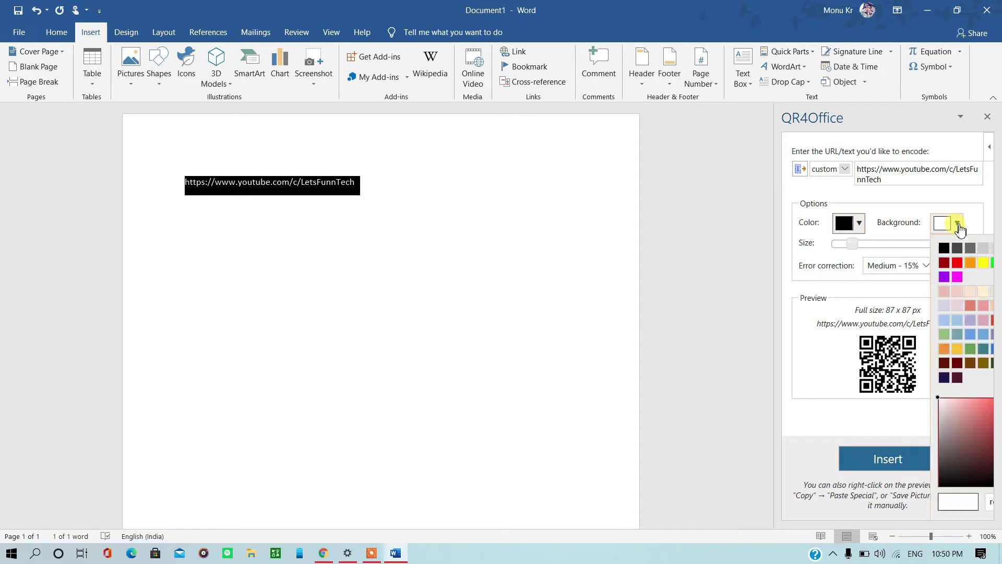
pyautogui.click(957, 264)
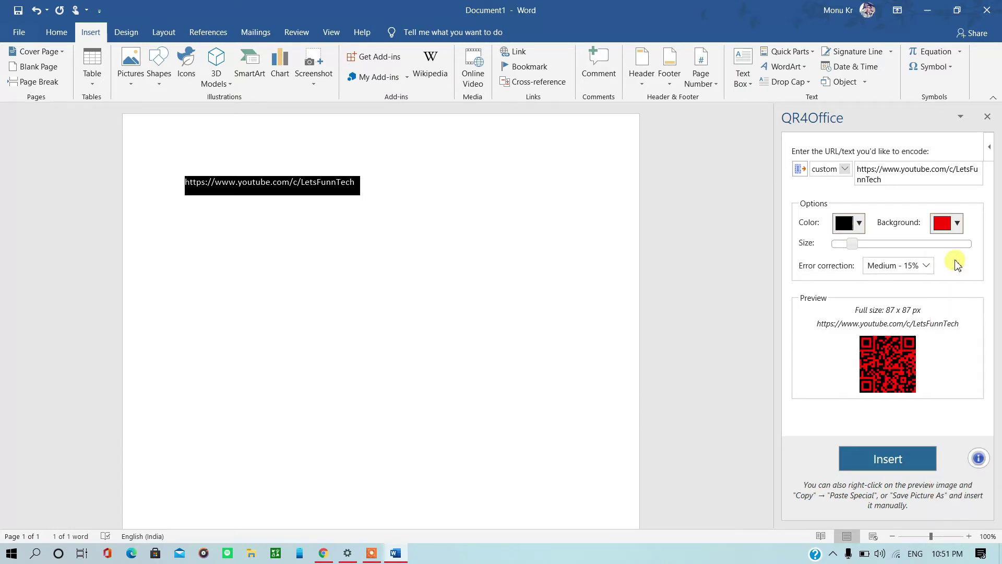
pyautogui.click(955, 224)
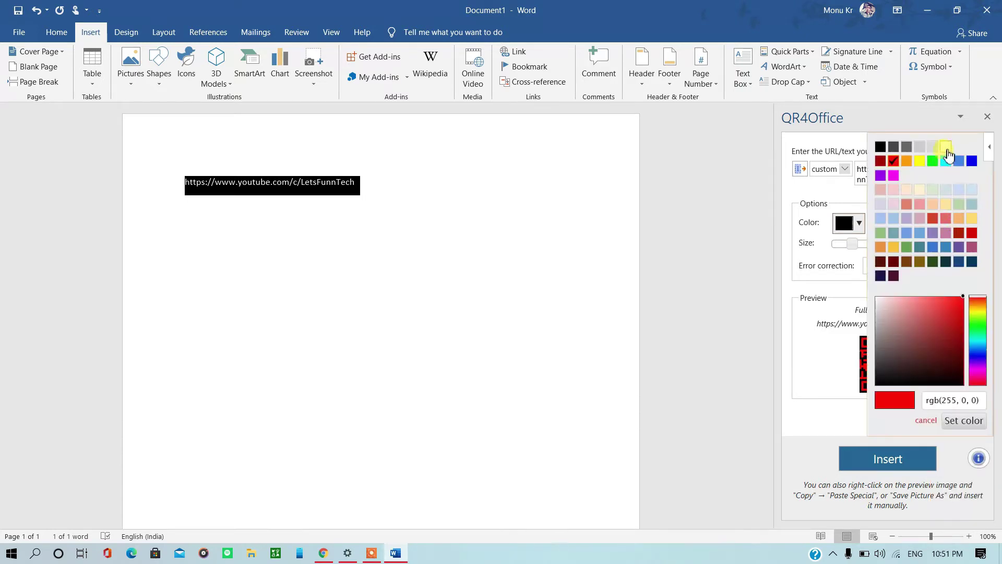
pyautogui.click(947, 148)
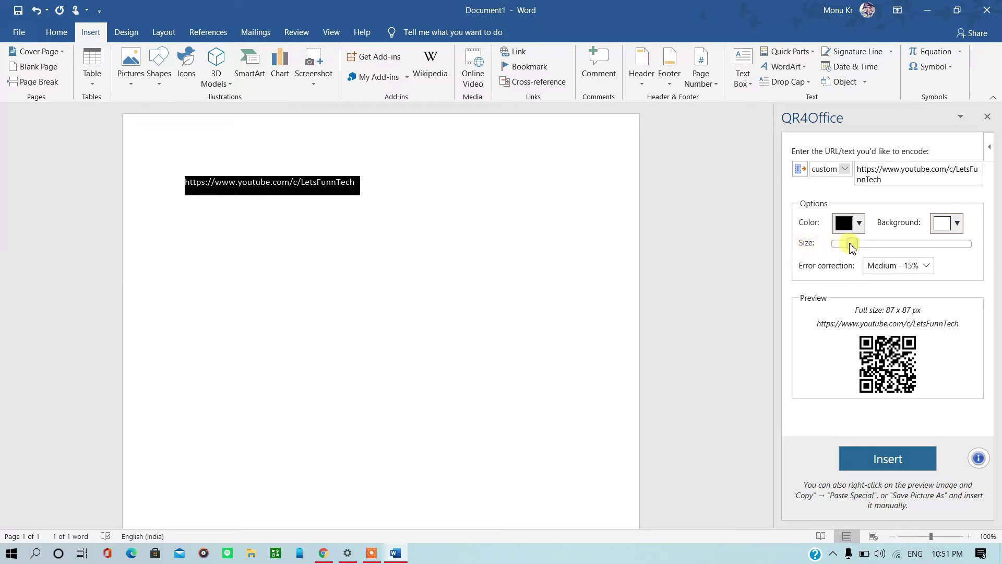
# Enlarge the QR code and insert it into the document in place of the URL text.
pyautogui.moveTo(852, 244); pyautogui.dragTo(903, 248)
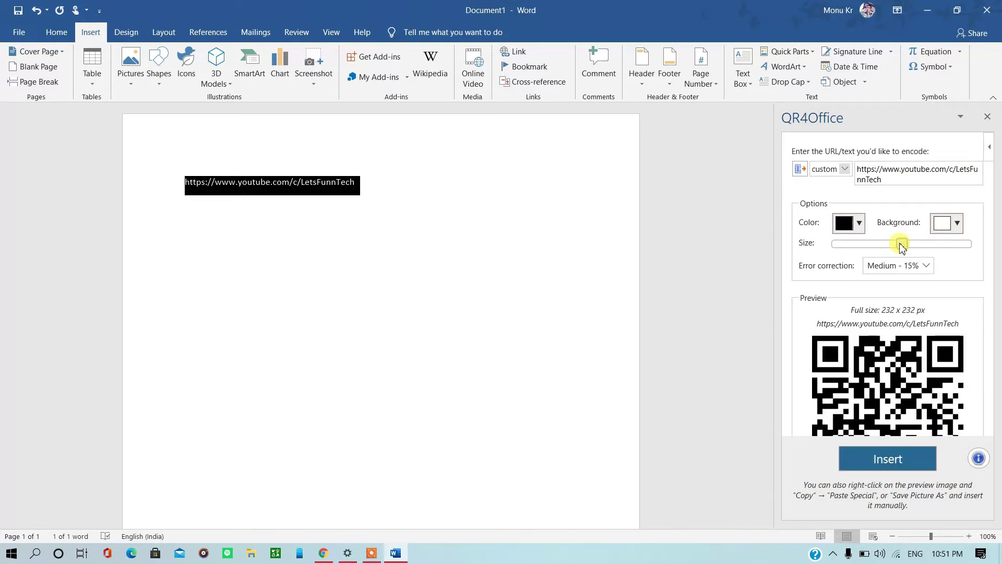
pyautogui.scroll(-3, 890, 310)
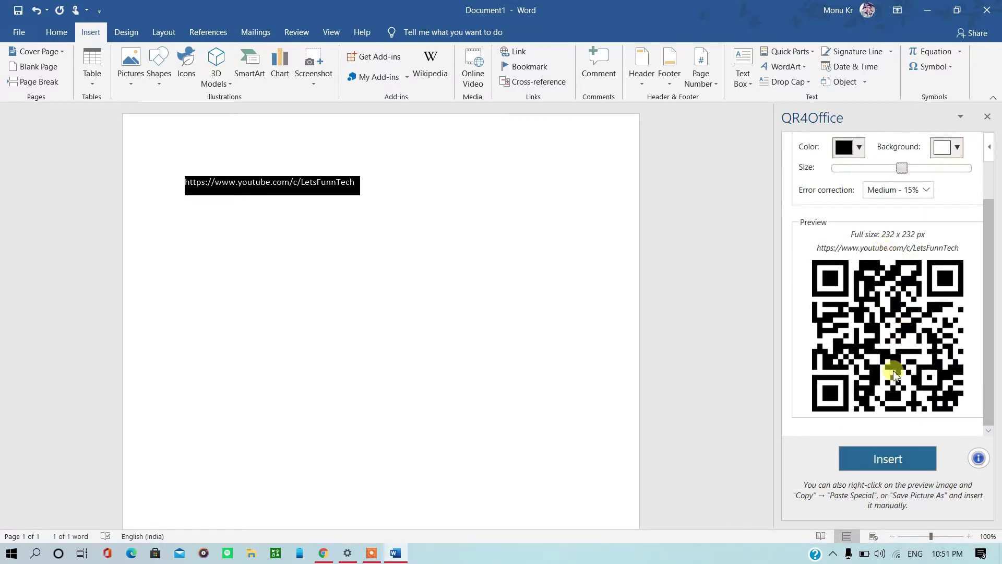
pyautogui.click(872, 460)
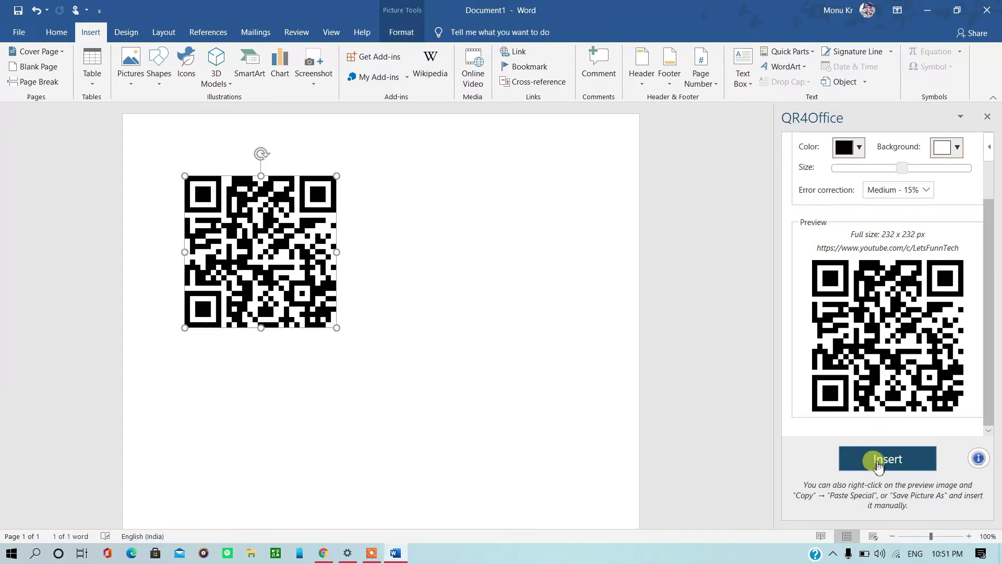
# Move the QR code picture to the right side of the page.
pyautogui.click(342, 261)
pyautogui.click(335, 223)
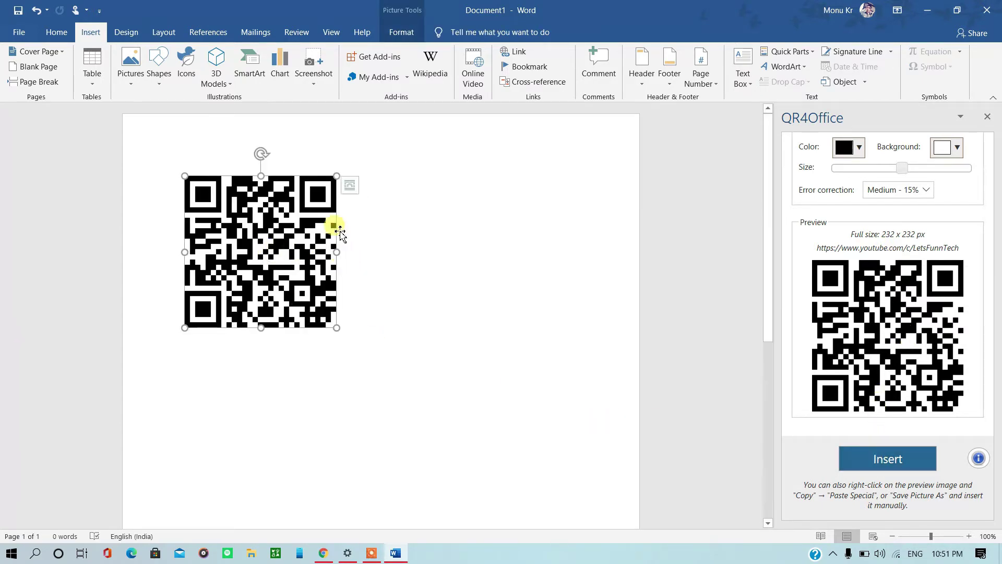
pyautogui.moveTo(244, 247); pyautogui.dragTo(488, 252)
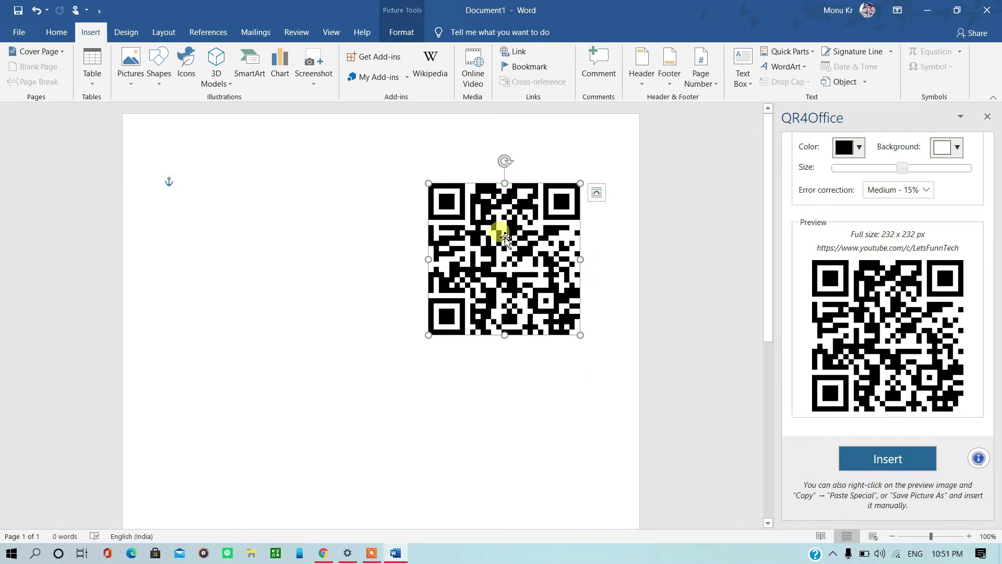
# Launch Excel from the Run prompt and start a blank workbook.
pyautogui.press('super+r')
pyautogui.write('e')
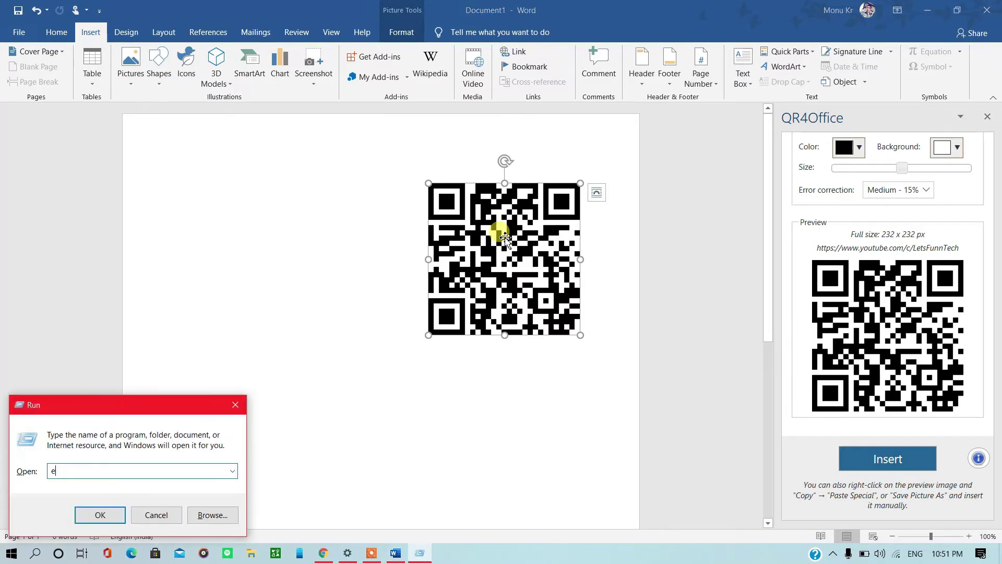
pyautogui.write('x')
pyautogui.press('Down')
pyautogui.press('Return')
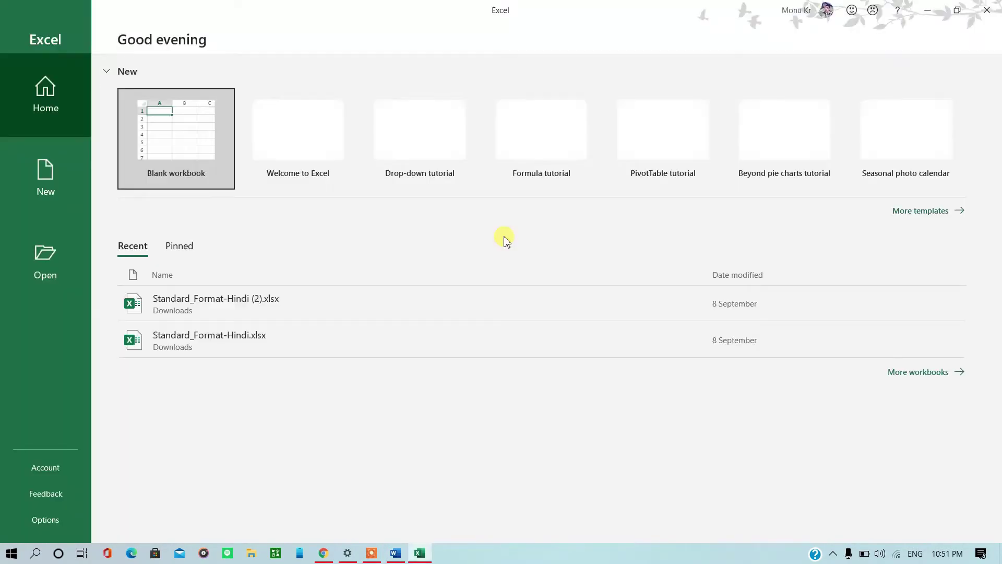
pyautogui.click(166, 148)
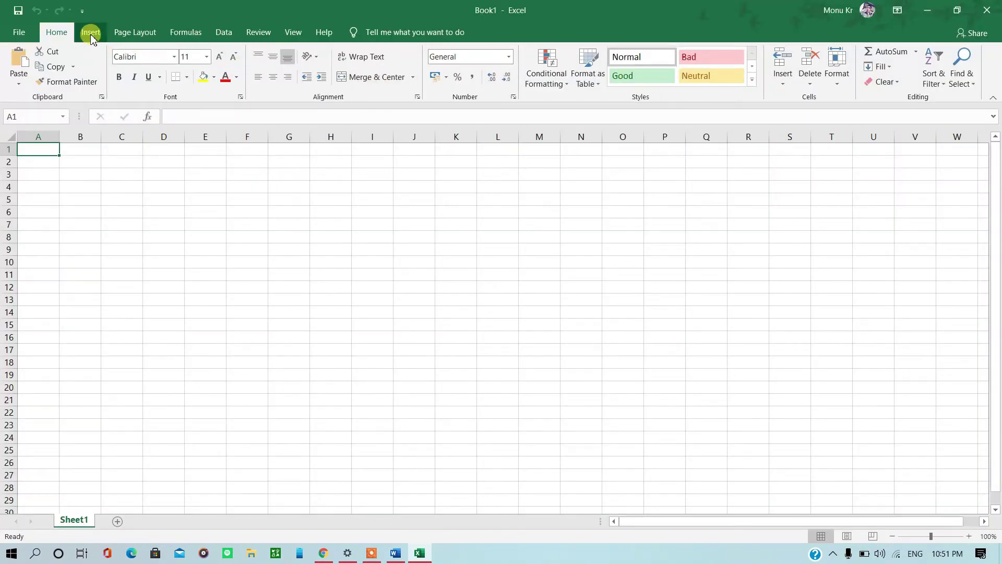
# Open the installed QR4Office add-in pane in Book1.
pyautogui.click(91, 32)
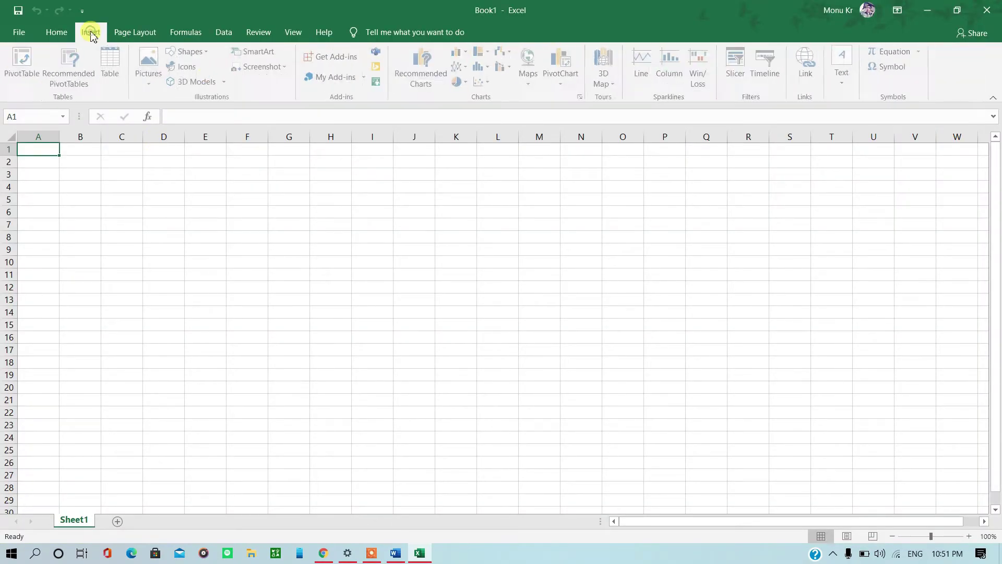
pyautogui.click(331, 79)
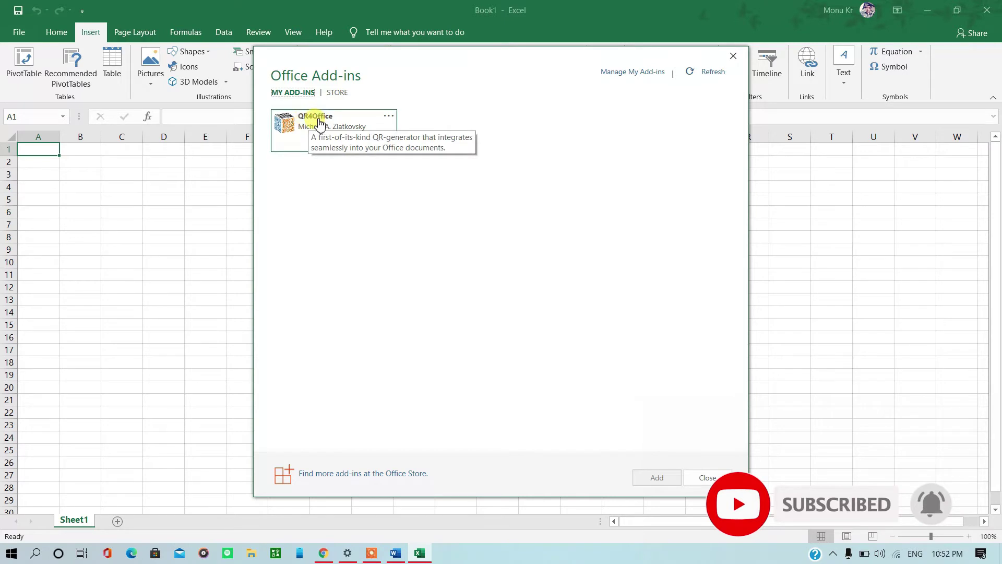
pyautogui.click(310, 121)
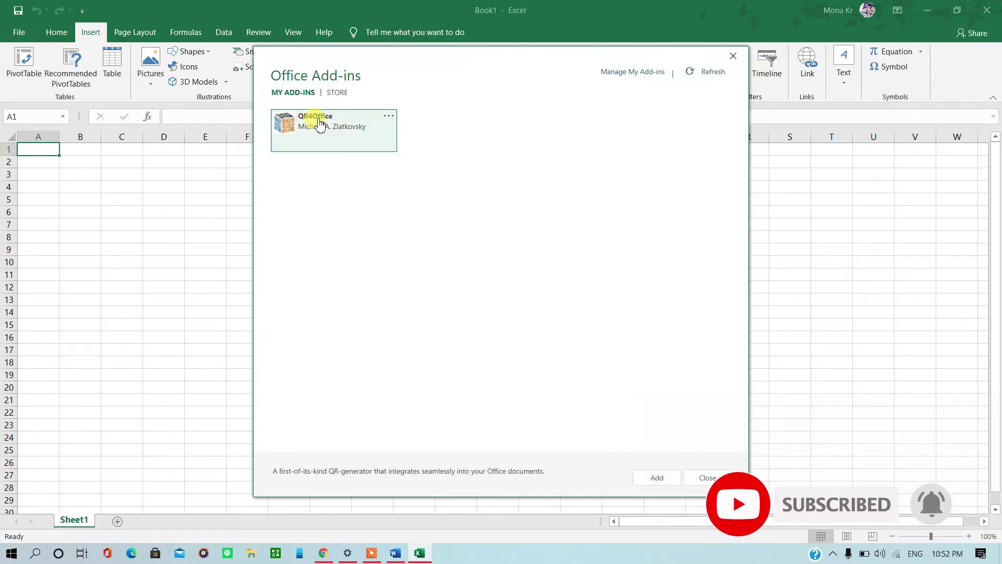
pyautogui.click(655, 476)
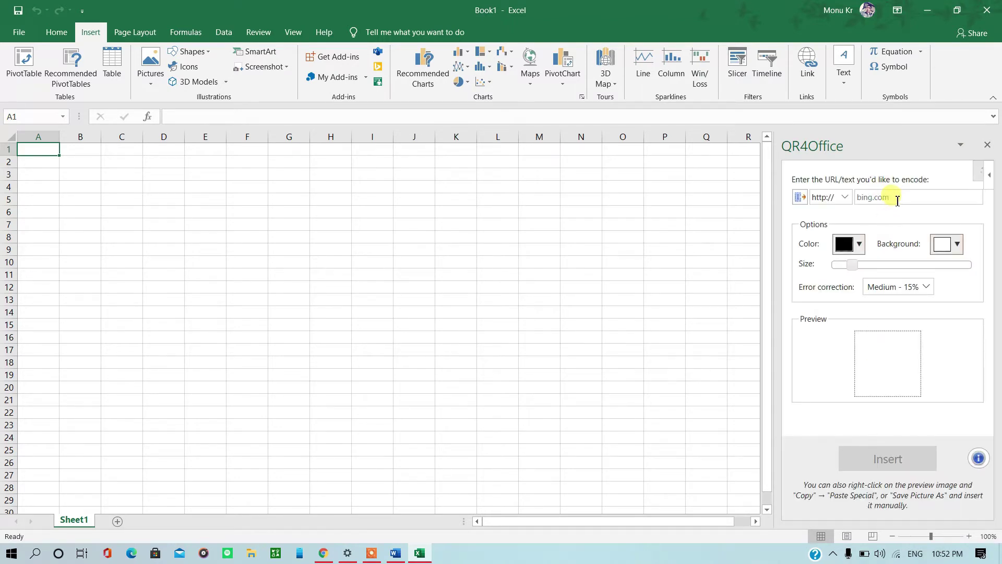
# Set QR4Office to custom, paste the YouTube channel URL, and insert the 87 x 87 px QR code.
pyautogui.click(844, 198)
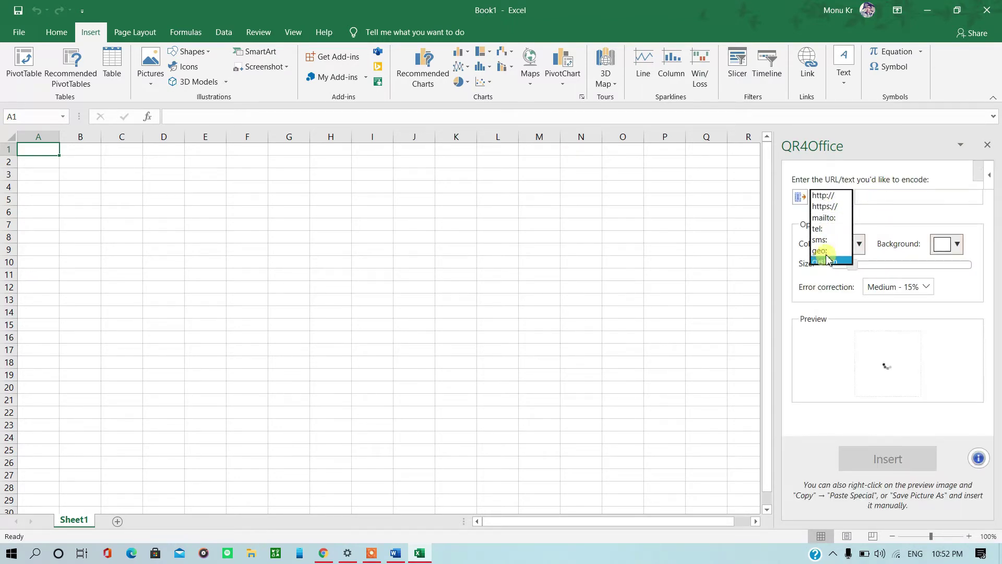
pyautogui.click(824, 264)
pyautogui.write('https://www.youtube.com/c/LetsFunnTech')
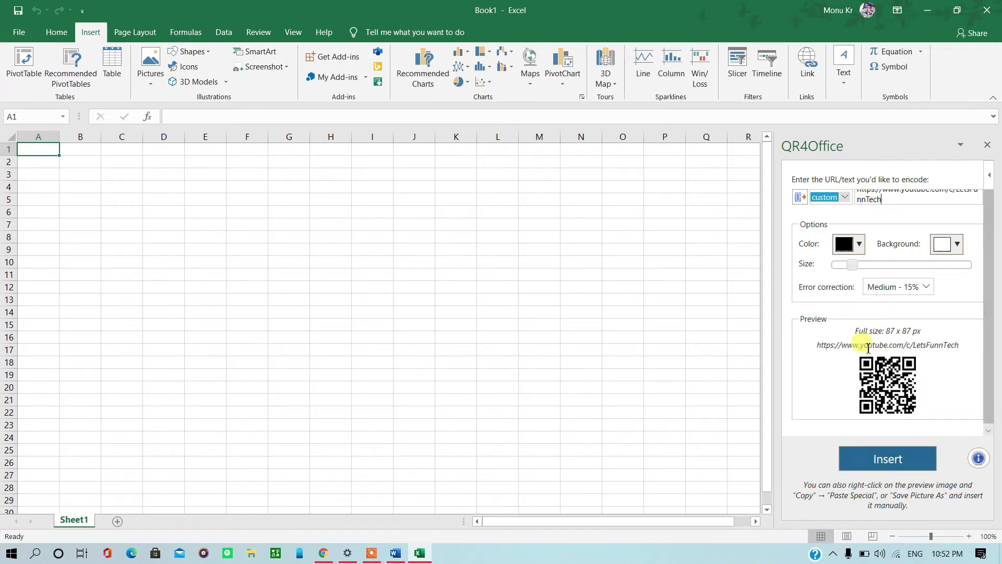
pyautogui.moveTo(888, 361)
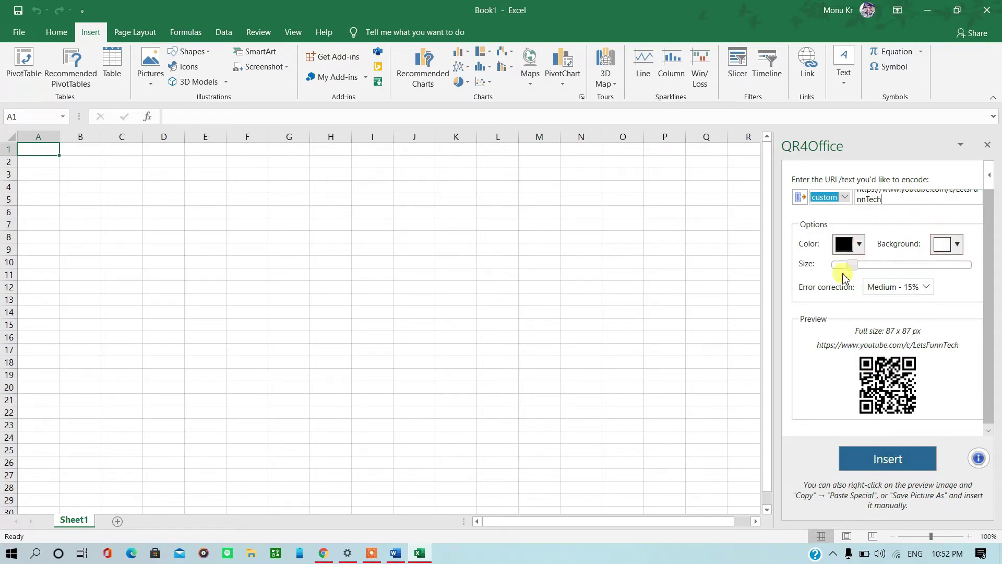
pyautogui.click(881, 462)
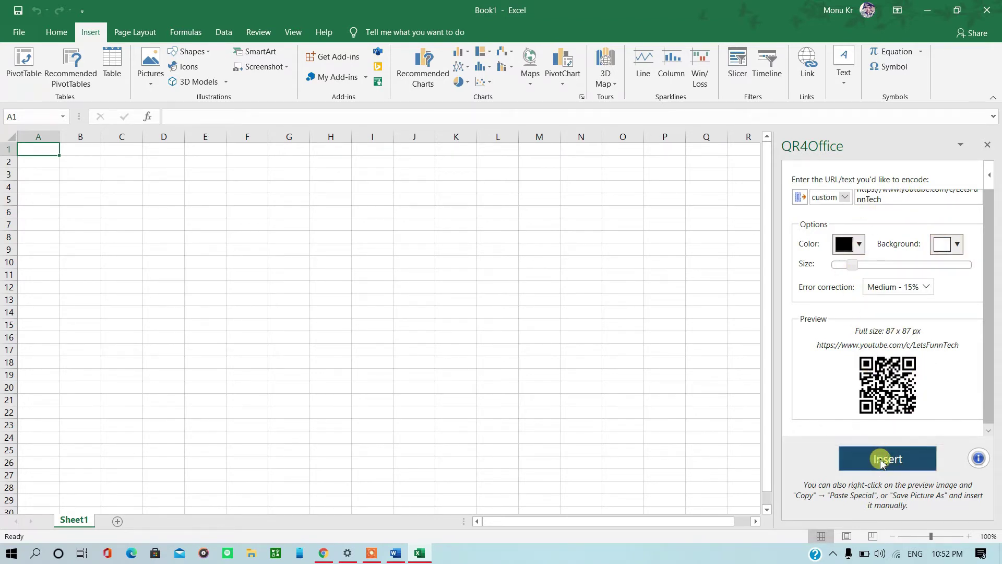
# Position the QR code picture around cells I8:J12.
pyautogui.moveTo(46, 175); pyautogui.dragTo(409, 271)
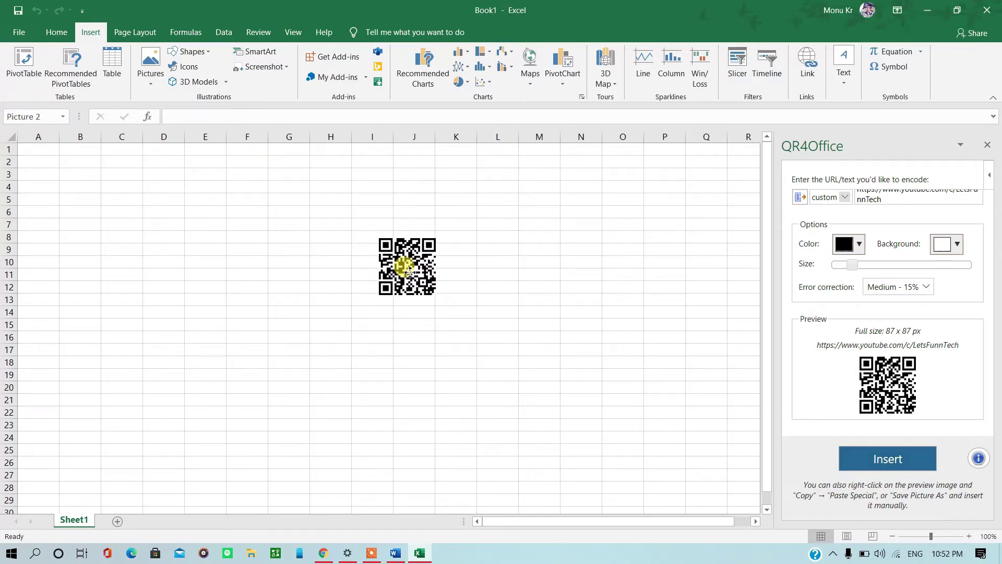
pyautogui.moveTo(408, 271); pyautogui.dragTo(404, 274)
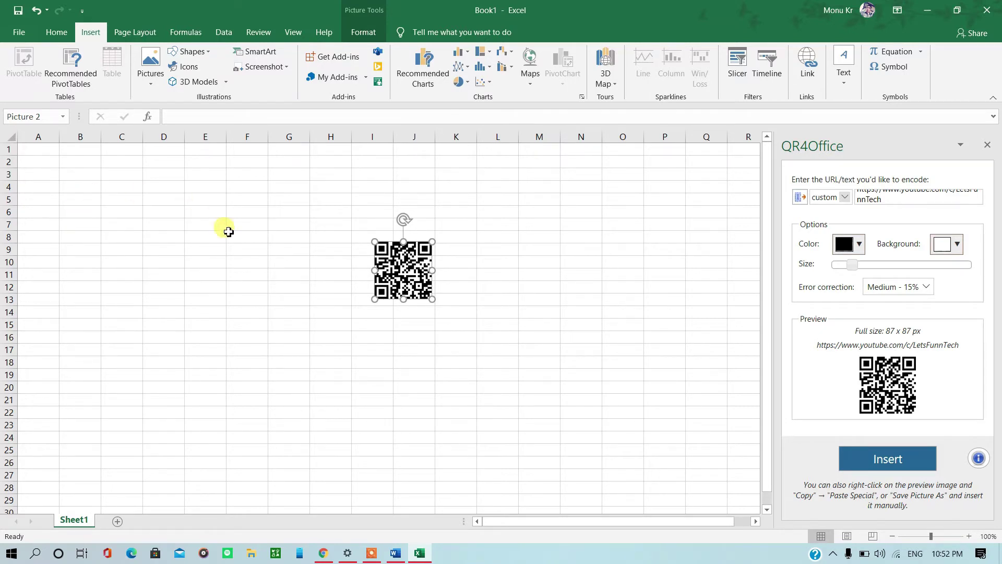
pyautogui.moveTo(436, 221); pyautogui.dragTo(427, 222)
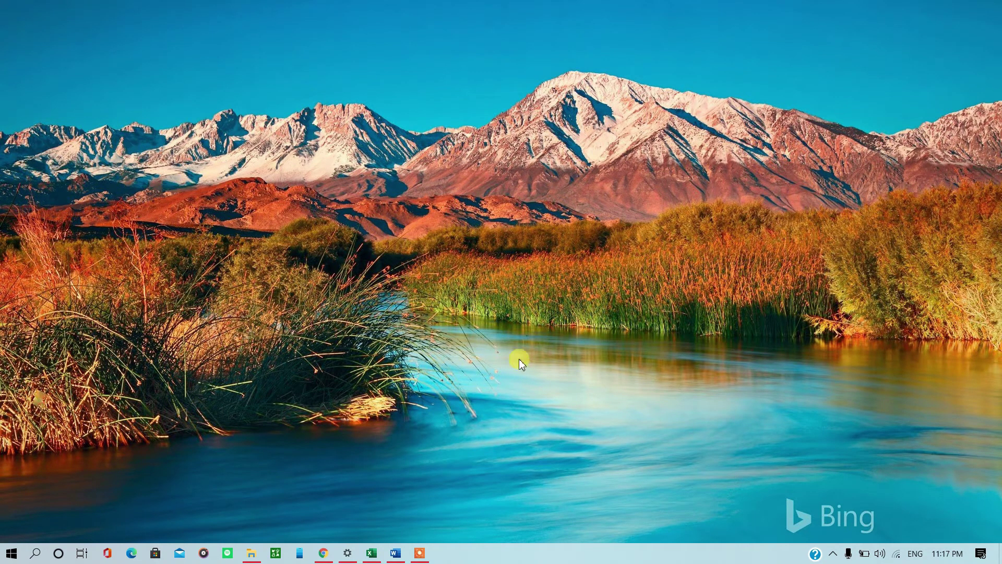
# Select the Bar code values H6:J10 on the Product Id sheet, then bring up the Barcode fonts folder.
pyautogui.click(371, 554)
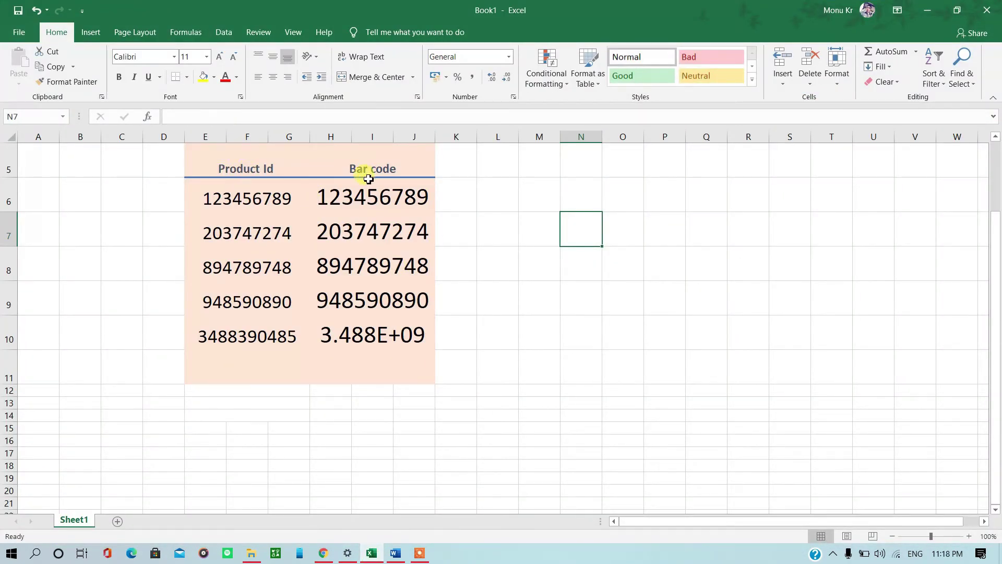
pyautogui.doubleClick(331, 197)
pyautogui.moveTo(341, 197); pyautogui.dragTo(383, 306)
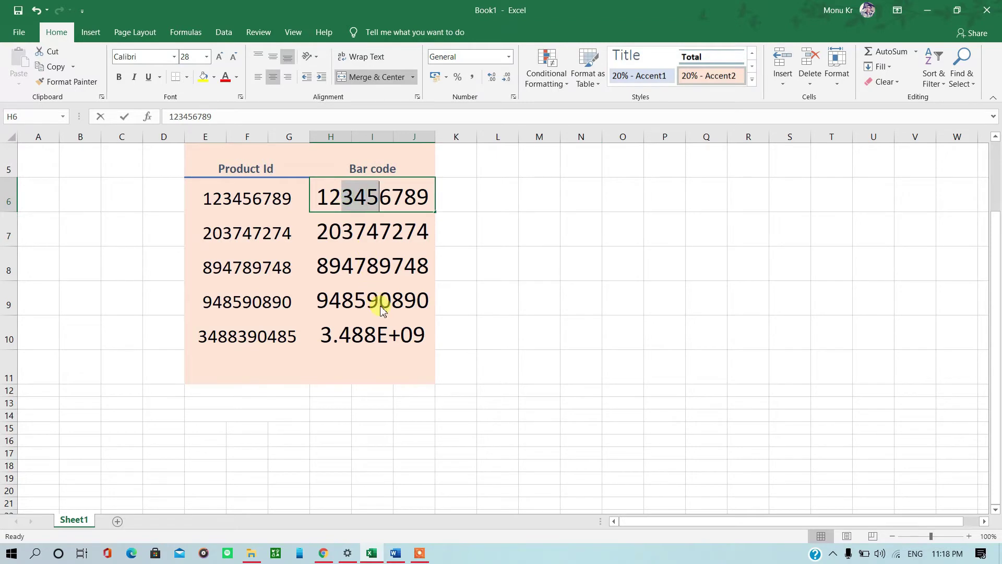
pyautogui.click(302, 188)
pyautogui.click(329, 196)
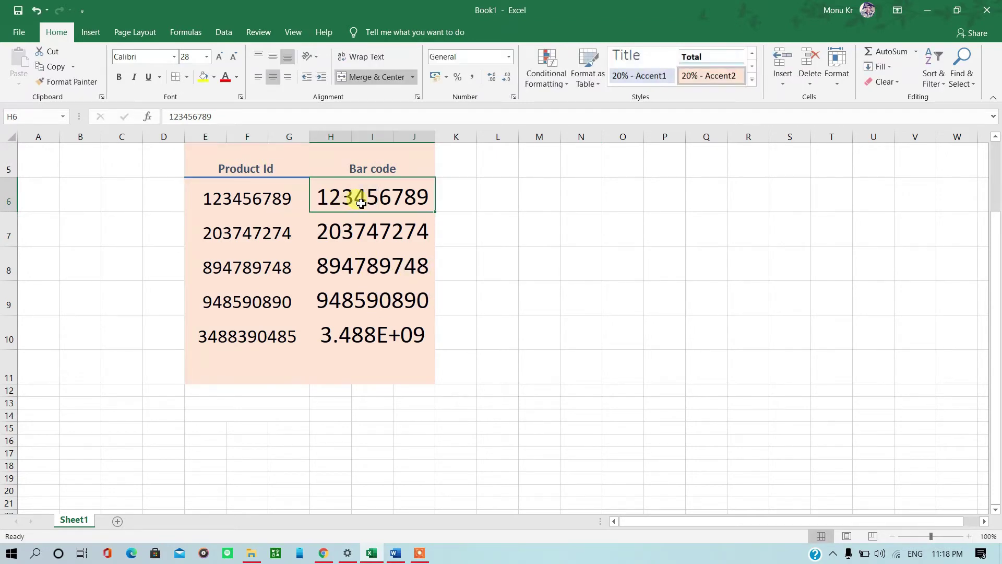
pyautogui.moveTo(361, 202); pyautogui.dragTo(358, 326)
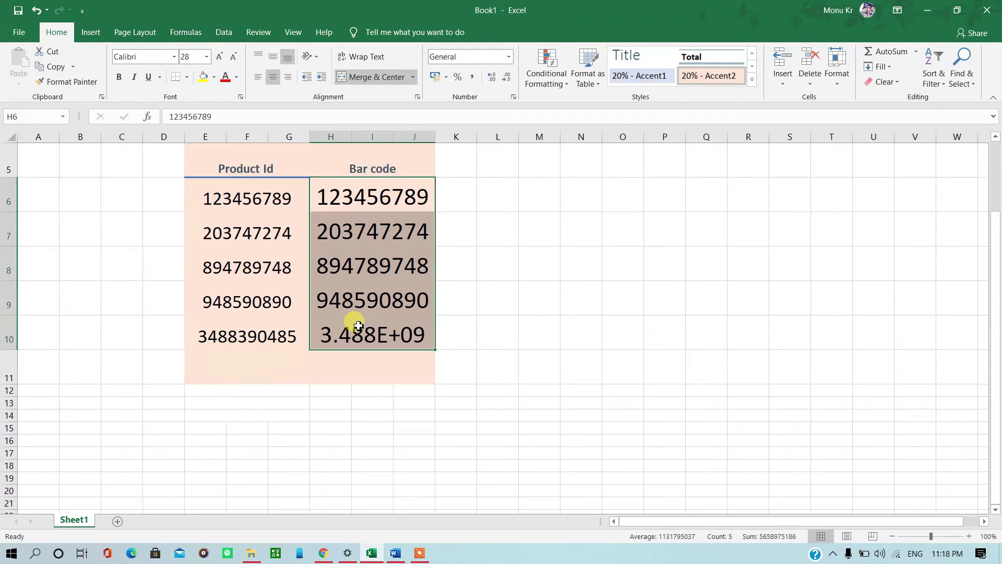
pyautogui.click(251, 556)
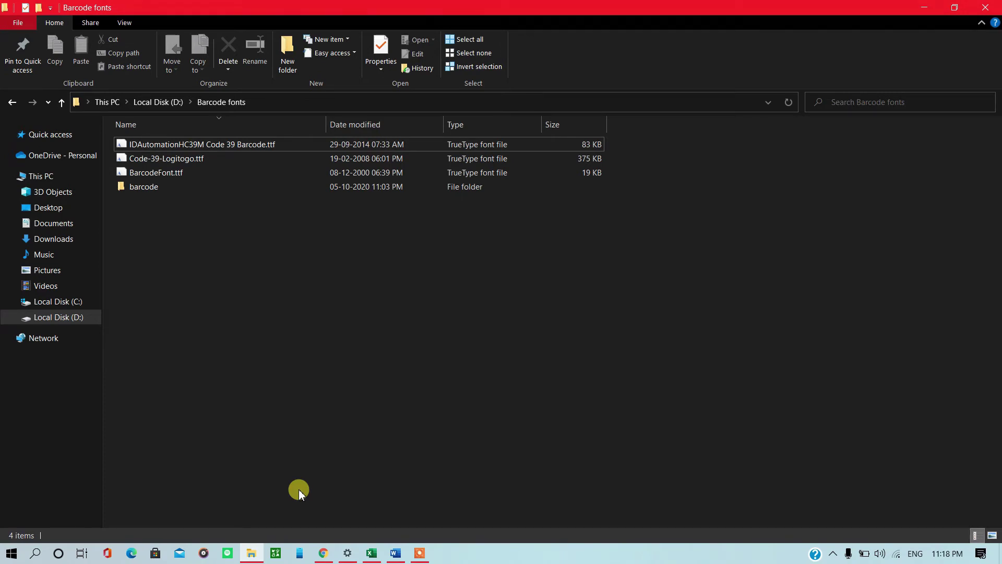
# Install the IDAutomationHC39M, Code-39-Logitogo and BarcodeFont.ttf barcode fonts.
pyautogui.rightClick(189, 147)
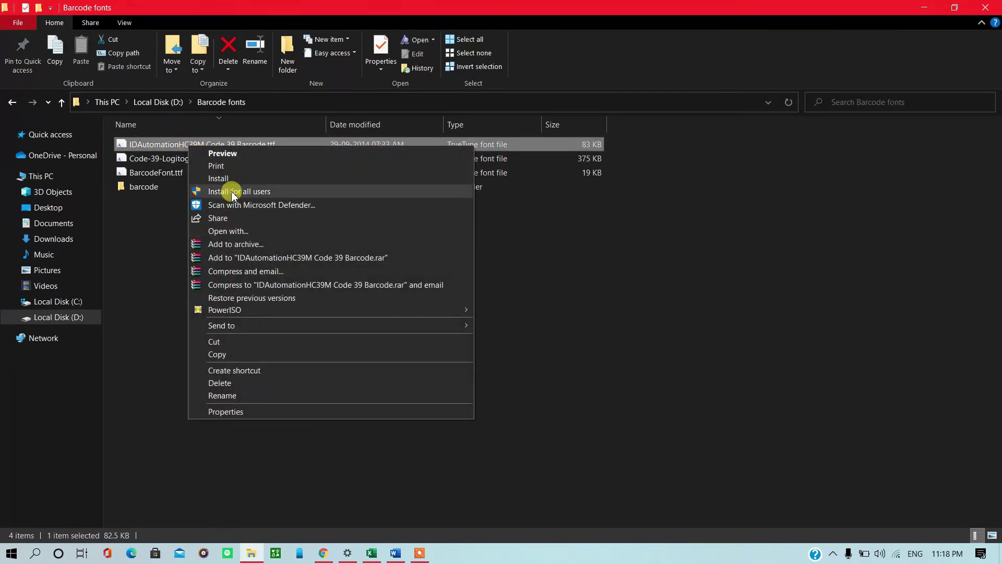
pyautogui.click(230, 192)
pyautogui.doubleClick(193, 159)
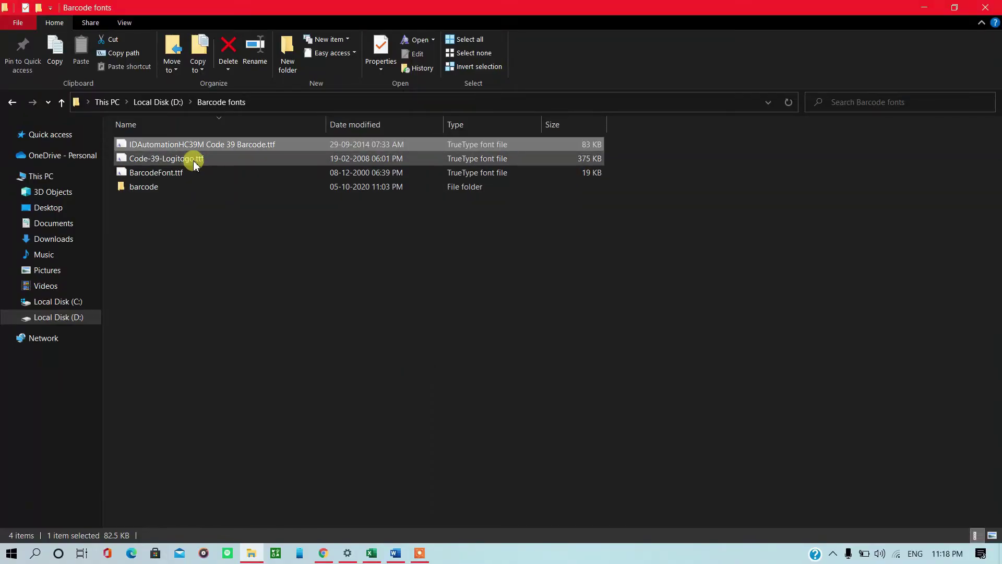
pyautogui.click(157, 134)
pyautogui.doubleClick(198, 150)
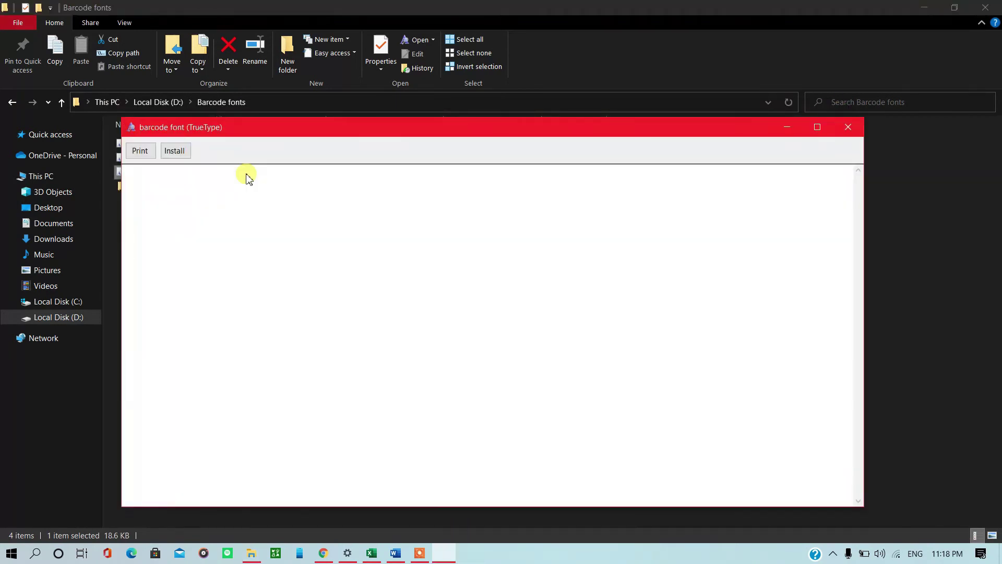
pyautogui.click(175, 151)
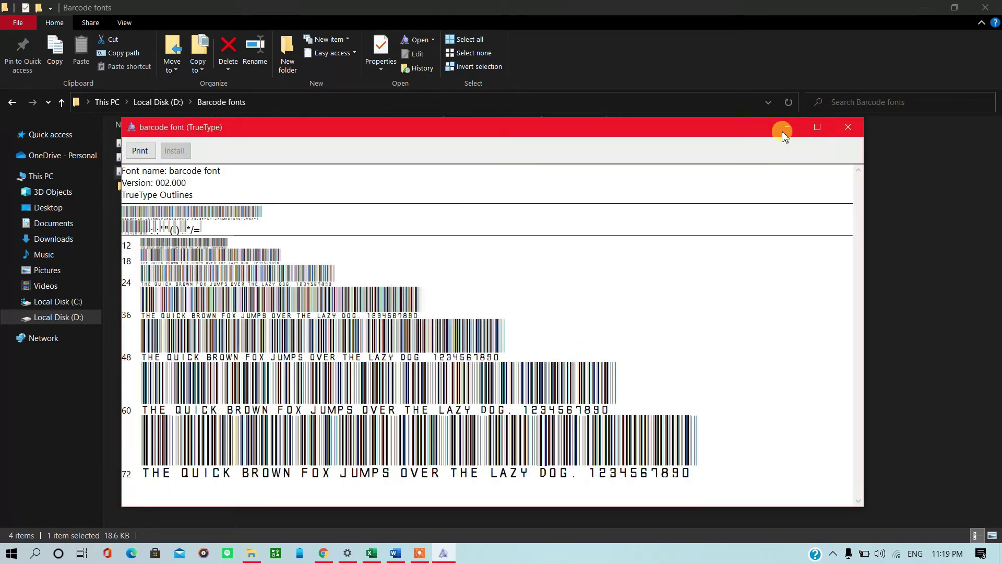
pyautogui.click(849, 127)
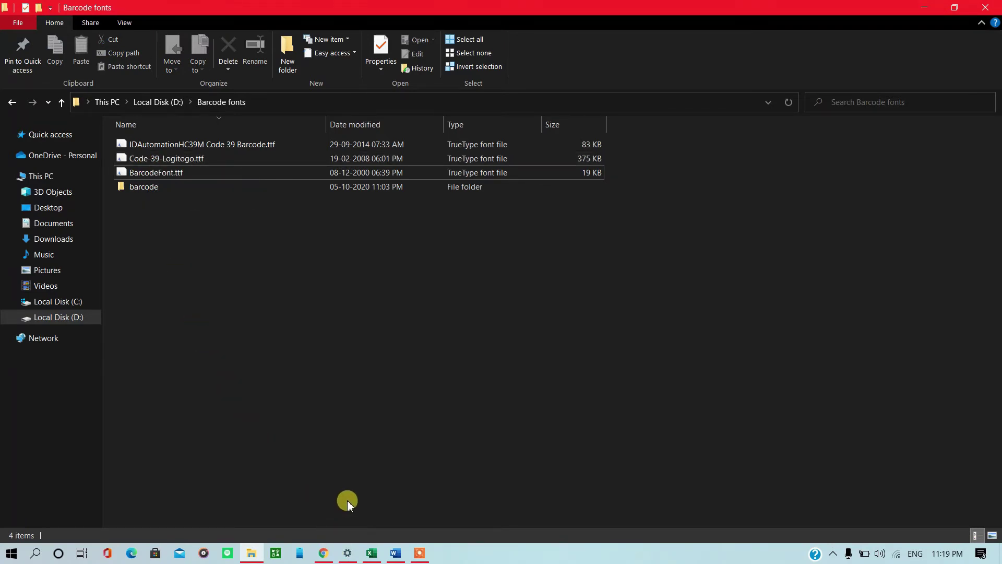
# Back in Excel, apply the Code 39-hoch-Logitogo font to the Bar code cells H6:J10.
pyautogui.click(370, 553)
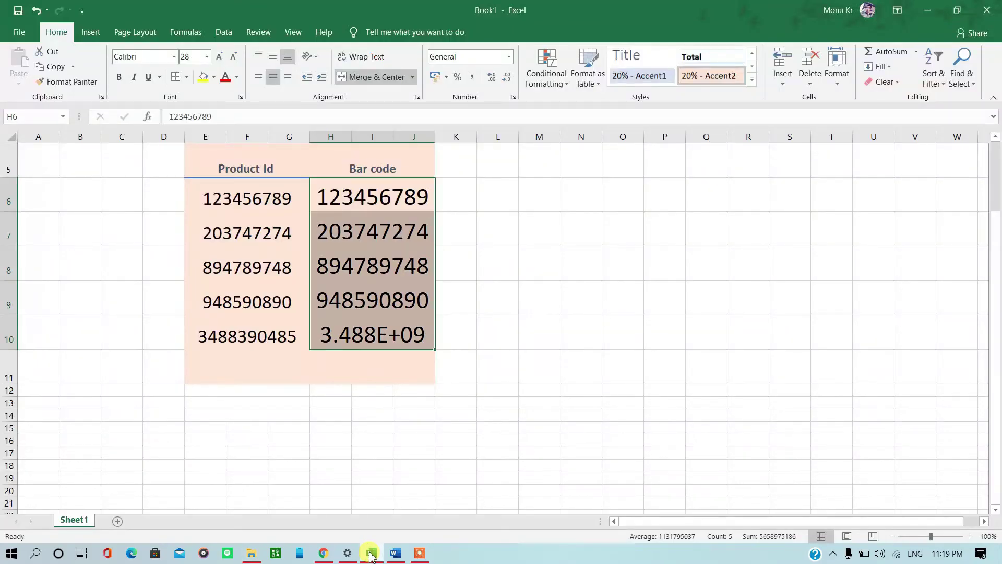
pyautogui.click(341, 197)
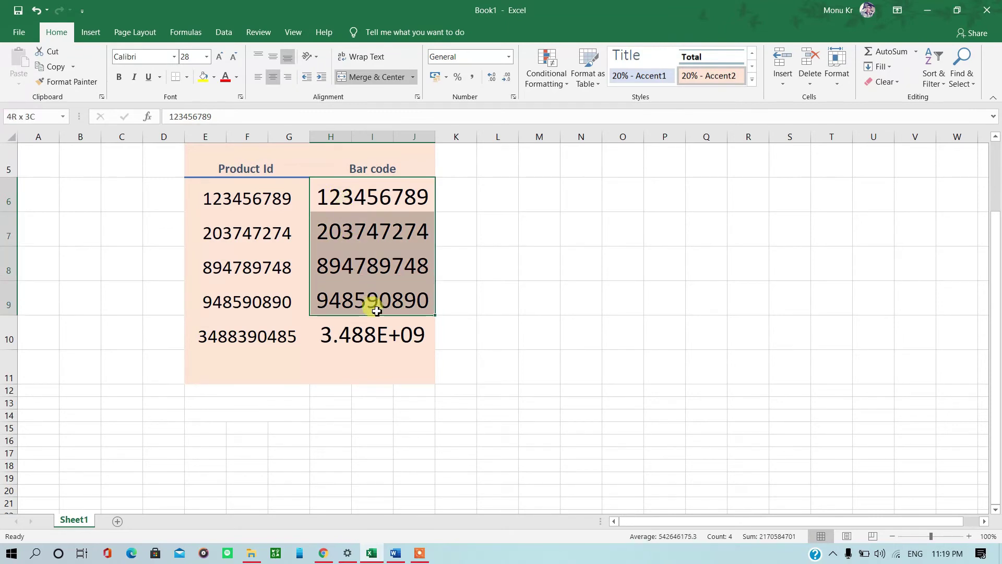
pyautogui.moveTo(344, 198); pyautogui.dragTo(368, 326)
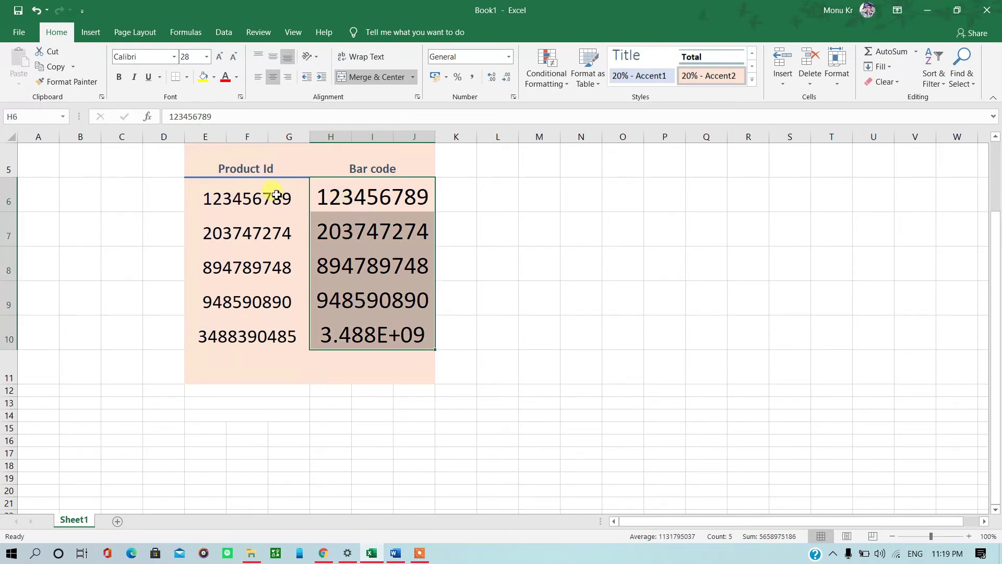
pyautogui.click(175, 57)
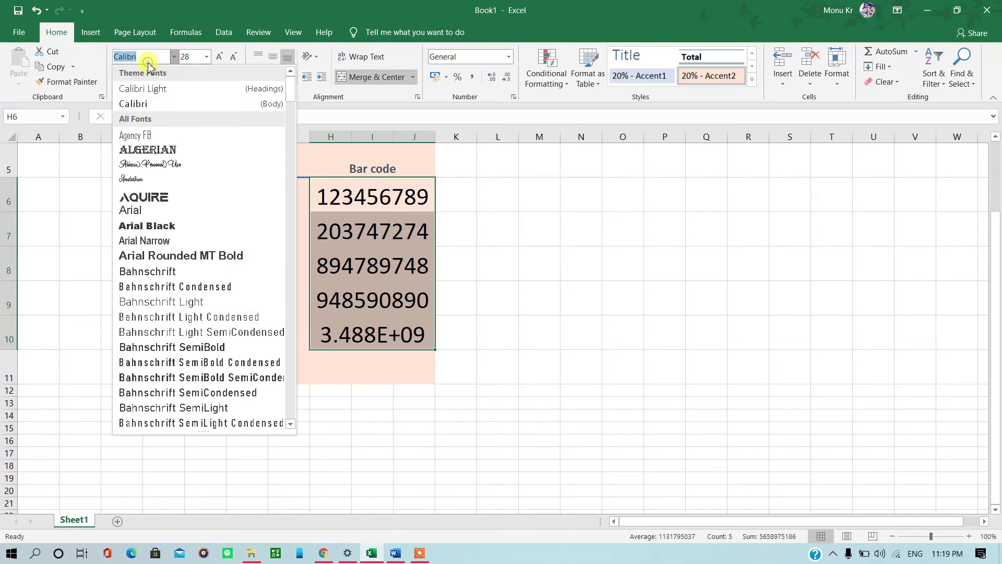
pyautogui.write('Cod')
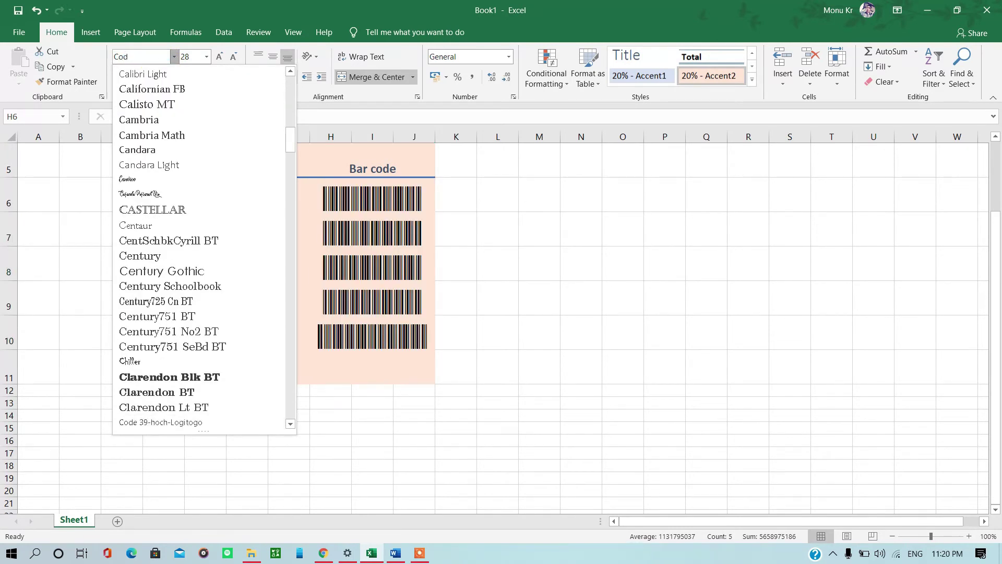
pyautogui.write('re 39-hoch-L')
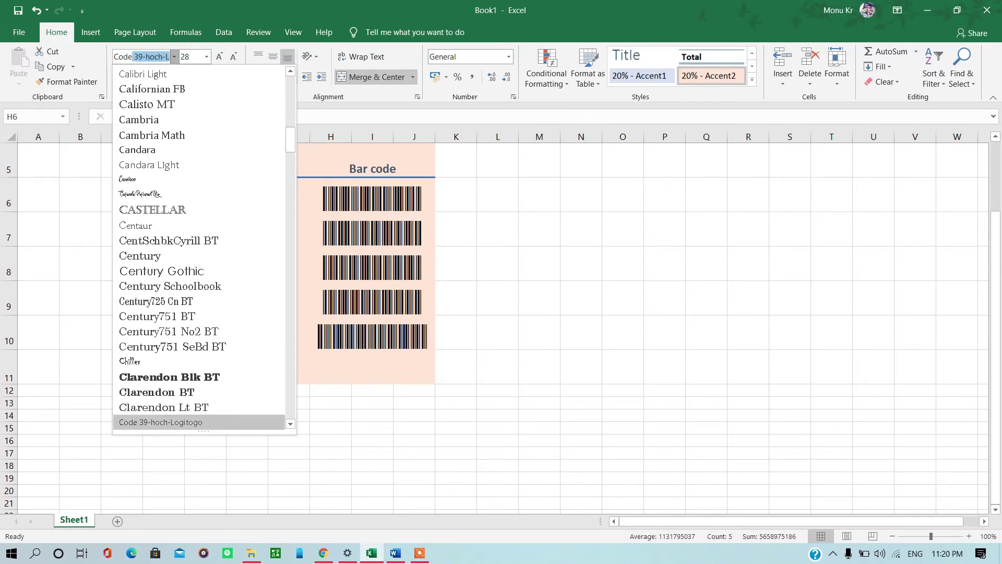
pyautogui.click(180, 422)
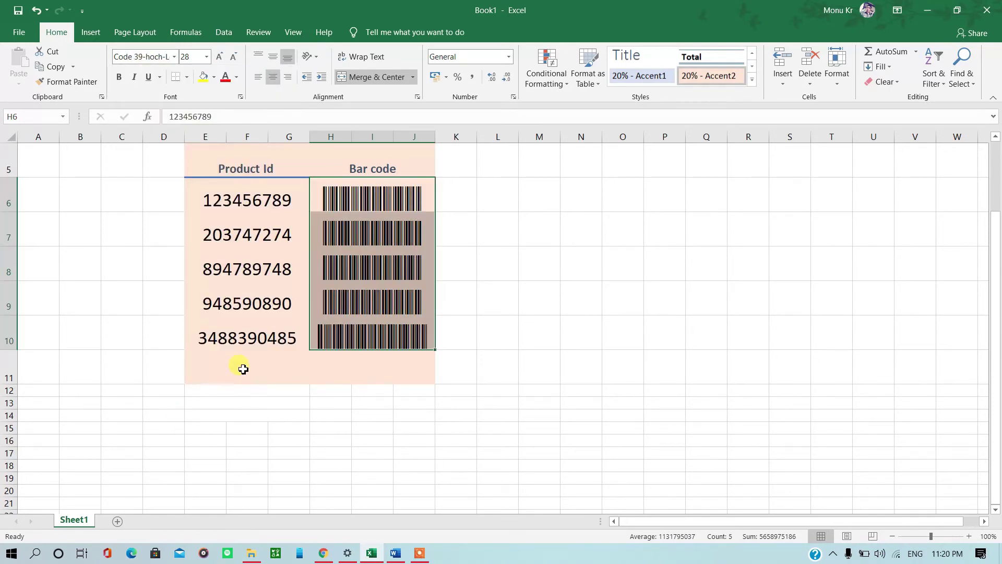
pyautogui.click(378, 256)
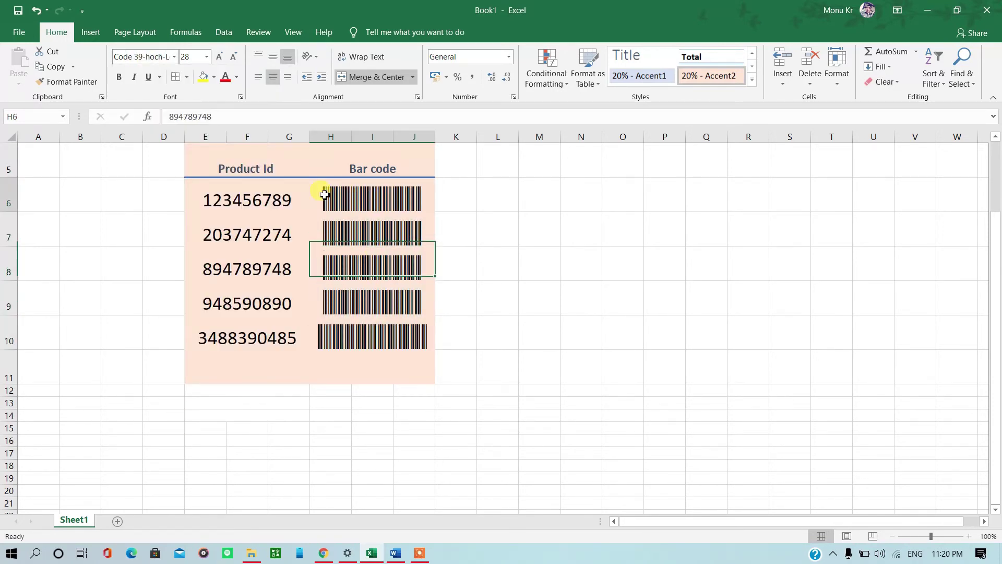
# Switch the H6:J10 barcodes to the IDAHC39M Code 39 Barcode font.
pyautogui.moveTo(324, 195); pyautogui.dragTo(413, 330)
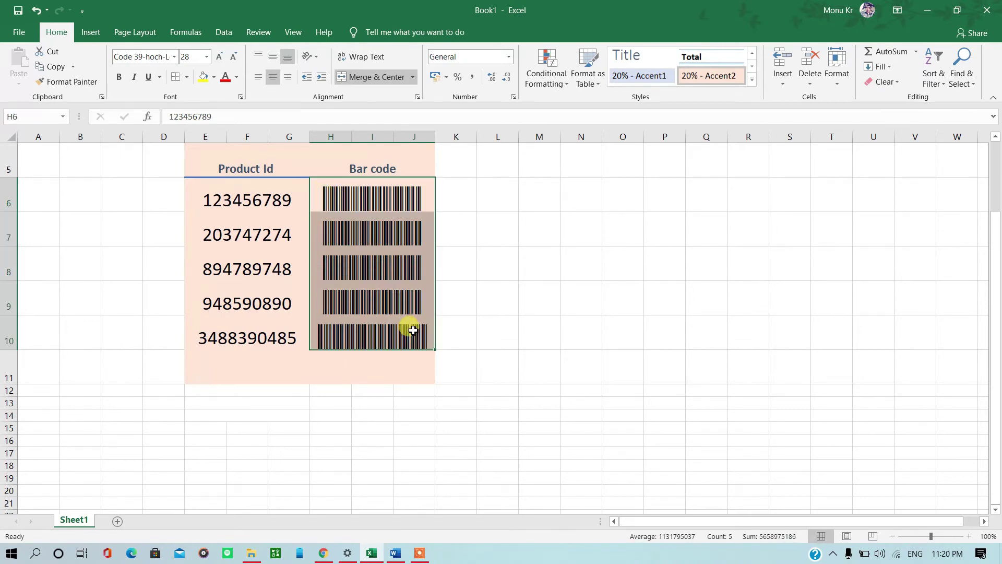
pyautogui.click(174, 57)
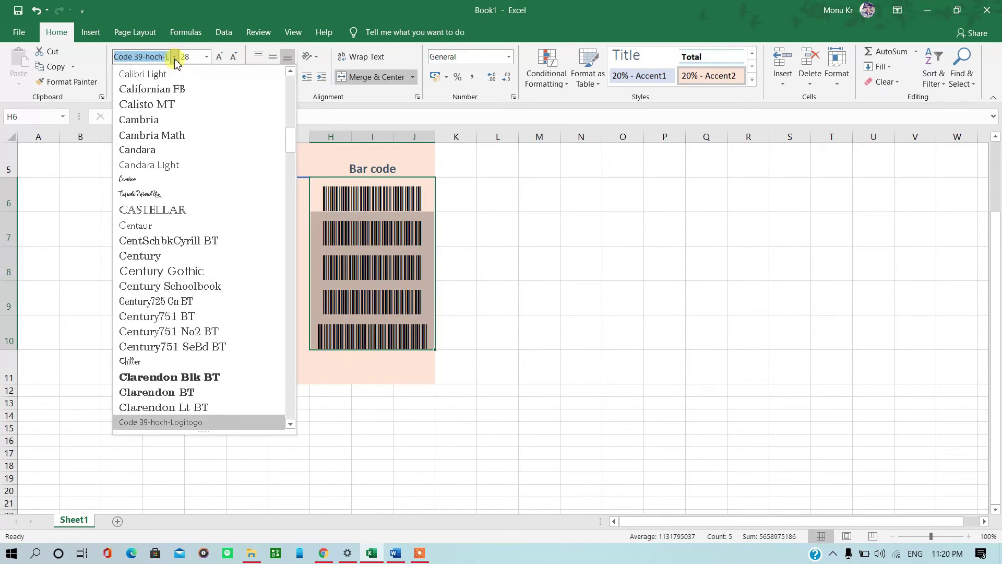
pyautogui.click(174, 57)
pyautogui.click(174, 57)
pyautogui.click(119, 56)
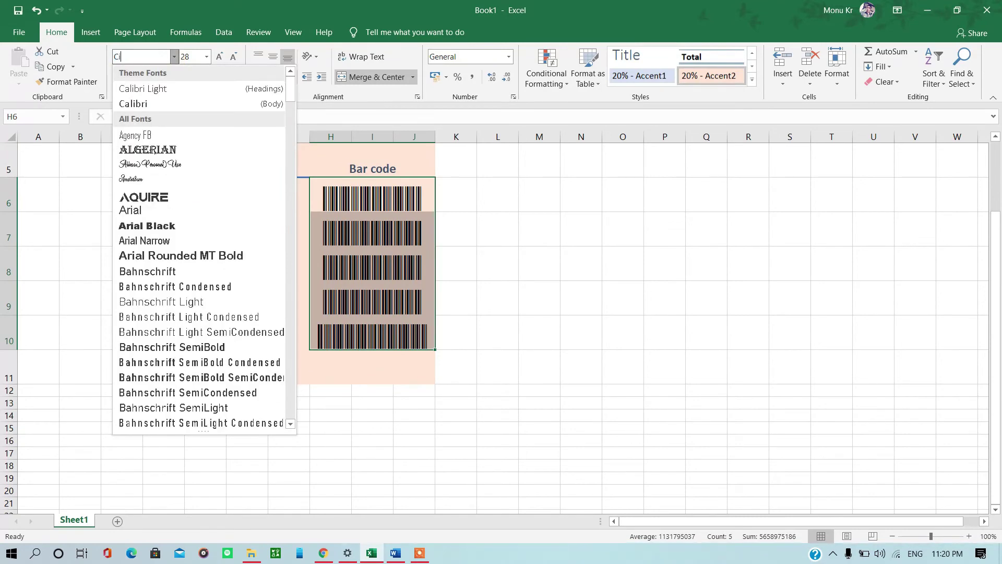
pyautogui.moveTo(121, 56); pyautogui.dragTo(169, 56)
pyautogui.hotkey('shift', 'Right')
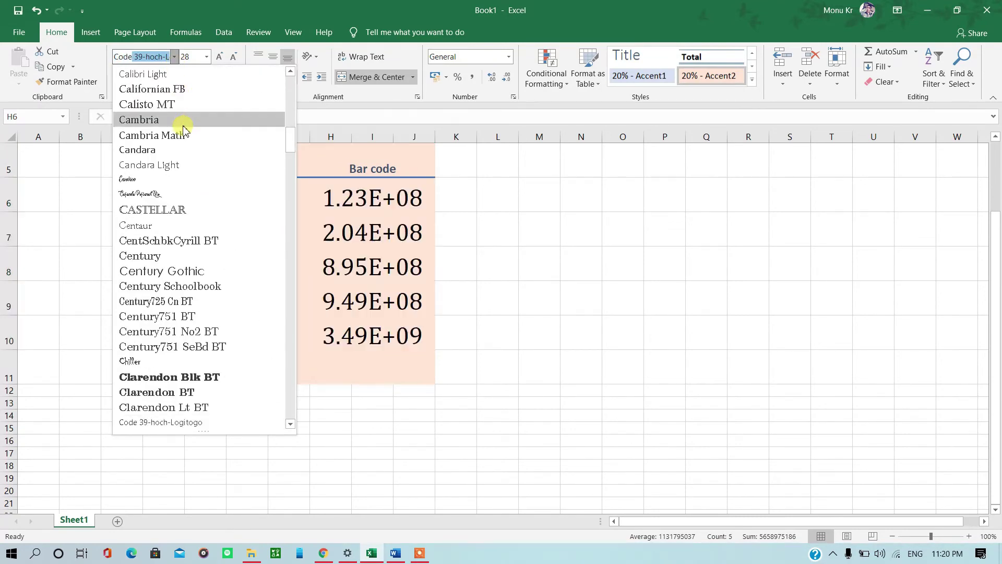
pyautogui.scroll(-6, 188, 126)
pyautogui.scroll(-3, 188, 128)
pyautogui.scroll(-10, 187, 214)
pyautogui.scroll(-10, 186, 219)
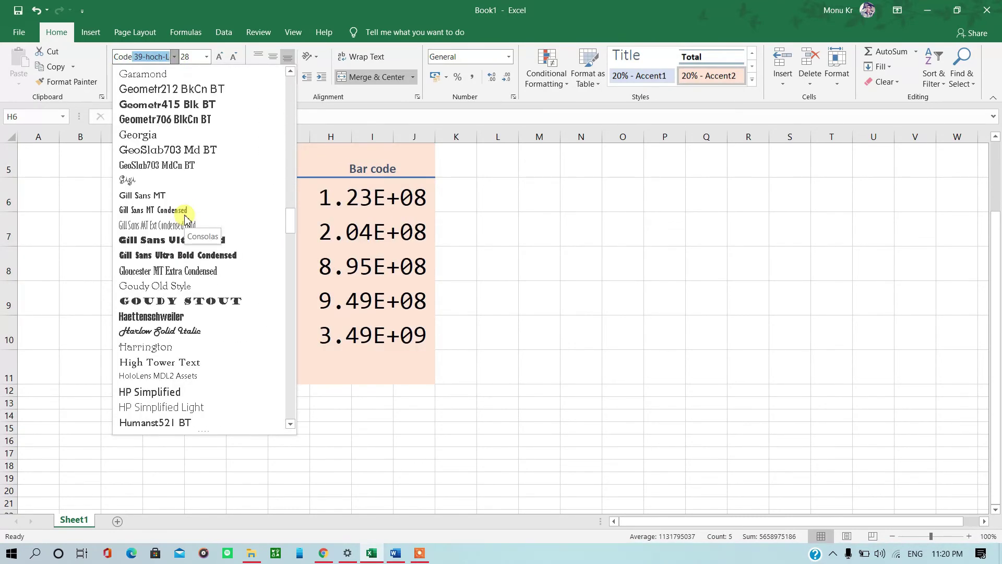
pyautogui.scroll(-7, 185, 218)
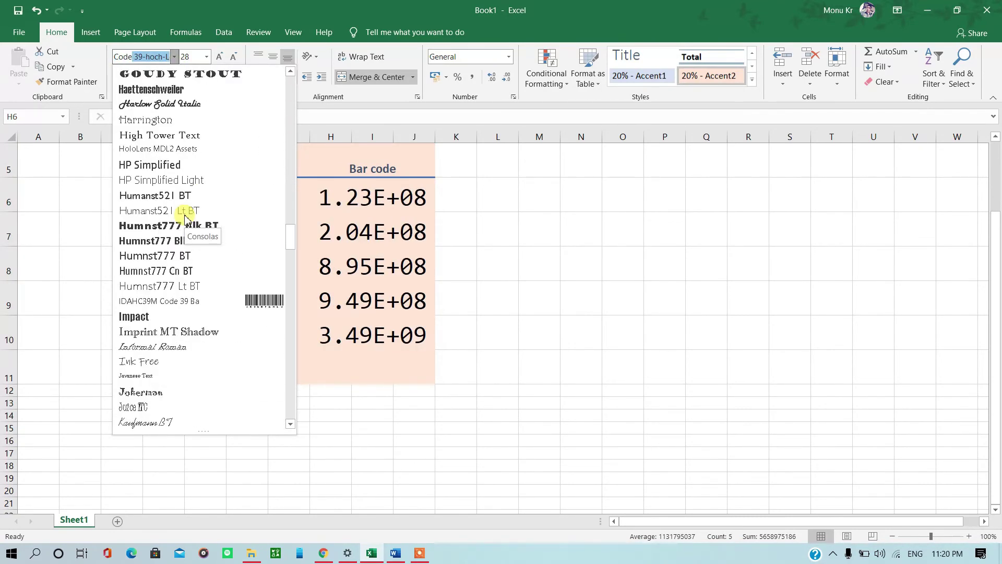
pyautogui.click(204, 302)
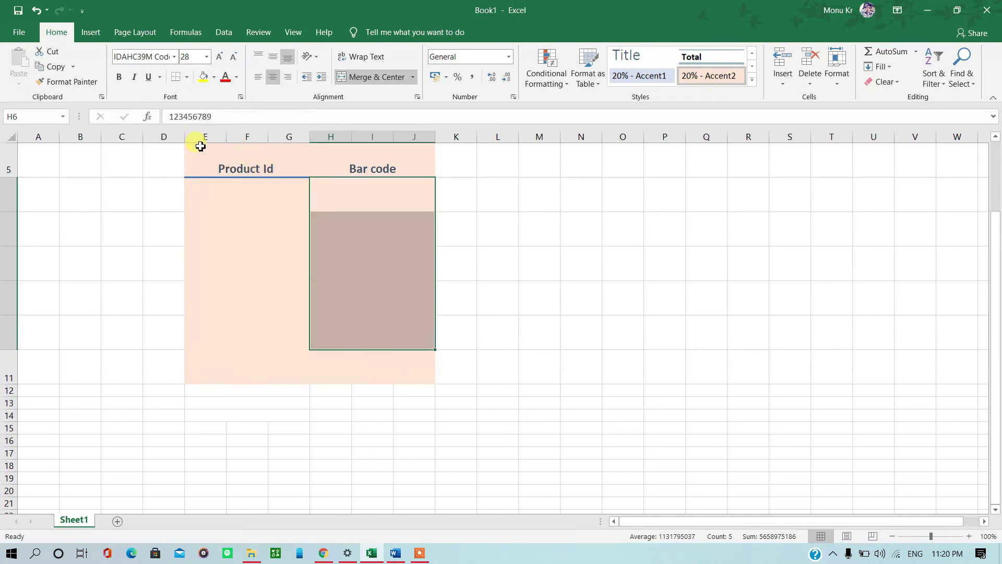
# Shrink the H6:J10 barcodes to size 9 and apply the barcode font.
pyautogui.click(207, 57)
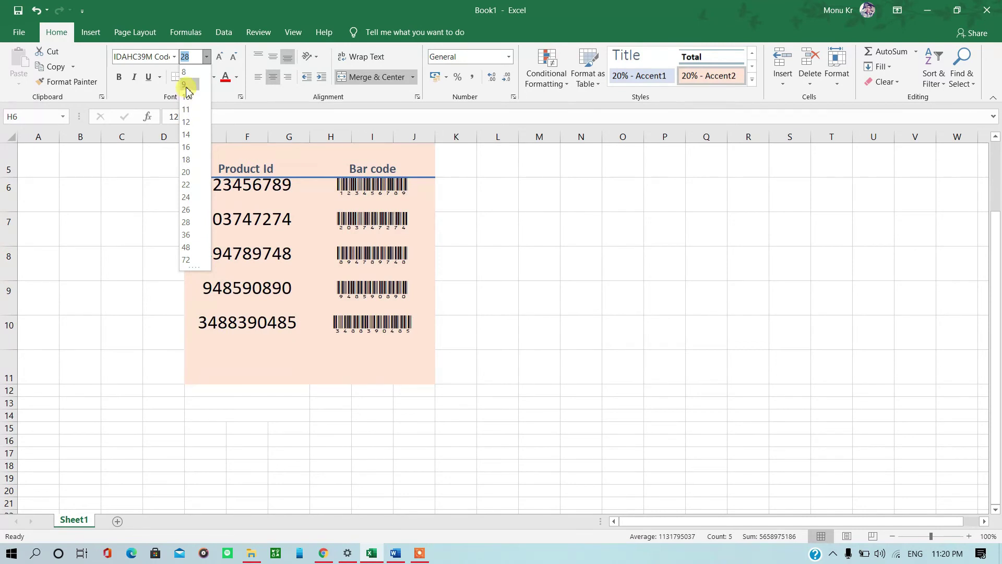
pyautogui.click(186, 85)
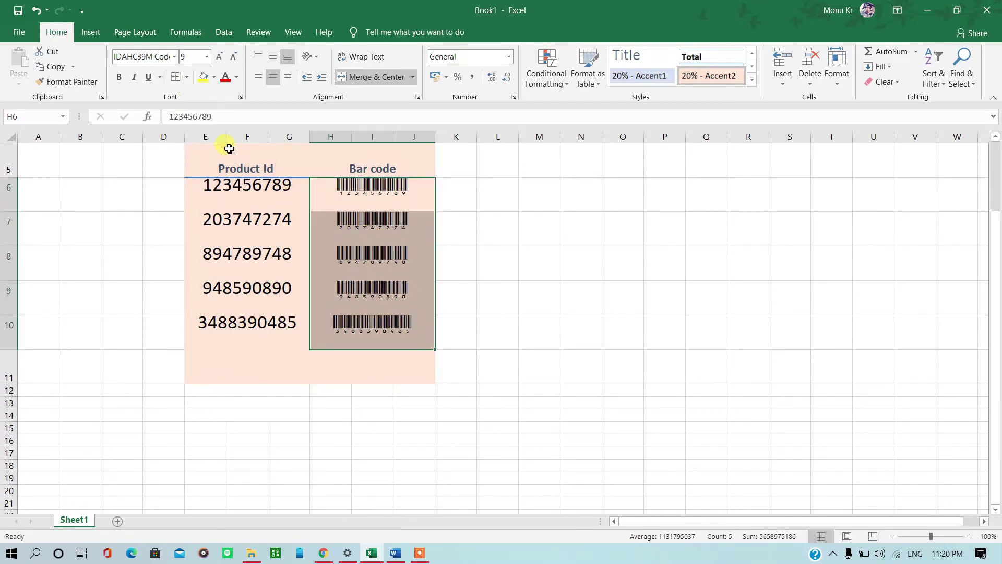
pyautogui.click(175, 57)
pyautogui.scroll(-3, 174, 226)
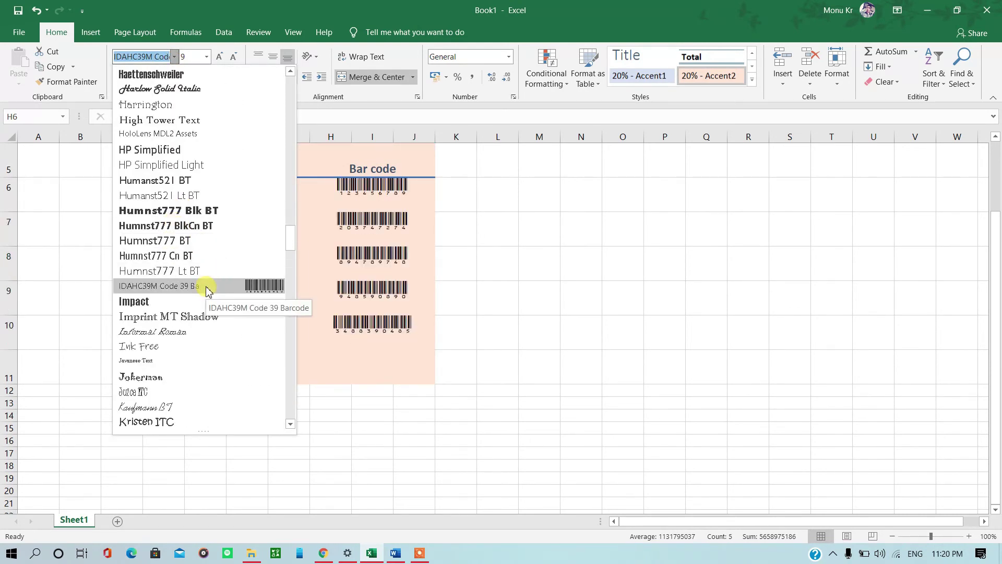
pyautogui.scroll(-2, 206, 290)
pyautogui.scroll(-4, 206, 290)
pyautogui.scroll(-6, 206, 289)
pyautogui.scroll(15, 207, 291)
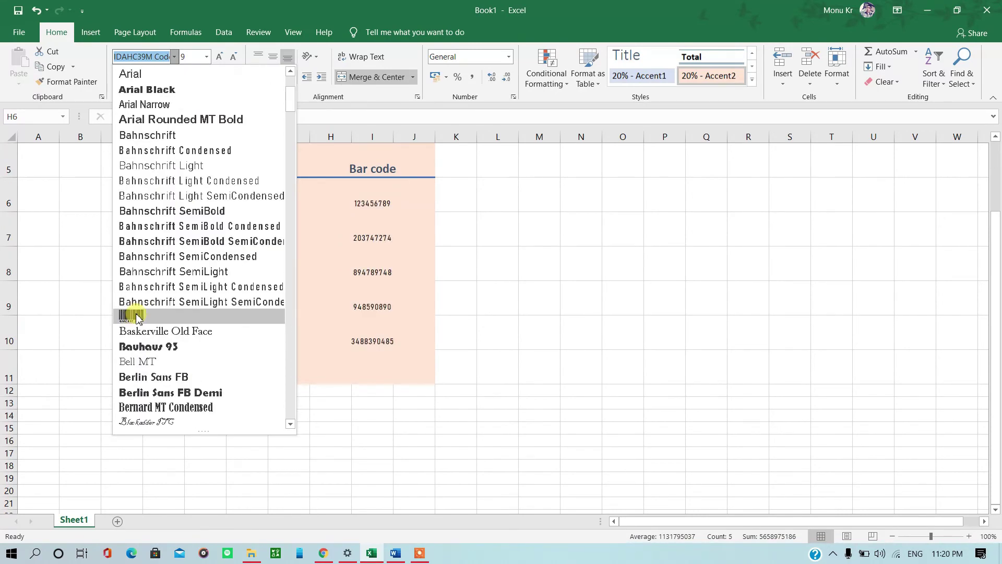
pyautogui.press('Escape')
pyautogui.press('Escape')
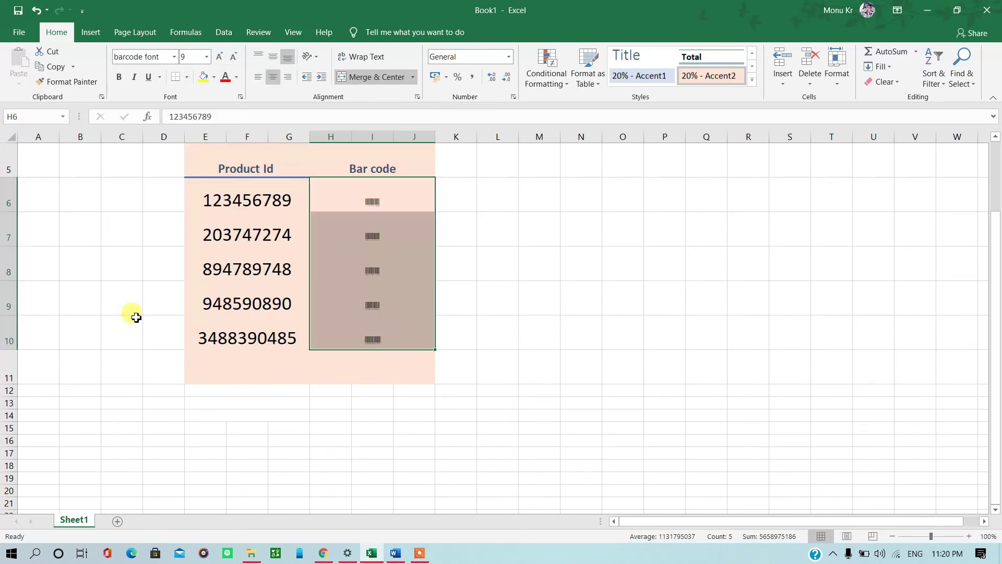
# Enlarge the barcodes to size 36, then select the top two barcode cells.
pyautogui.click(174, 56)
pyautogui.click(207, 58)
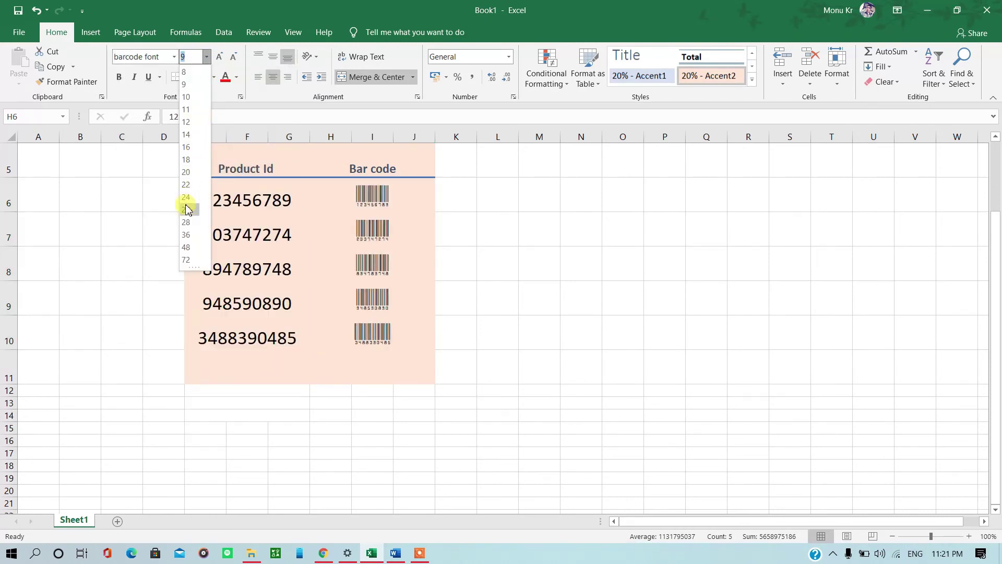
pyautogui.click(187, 235)
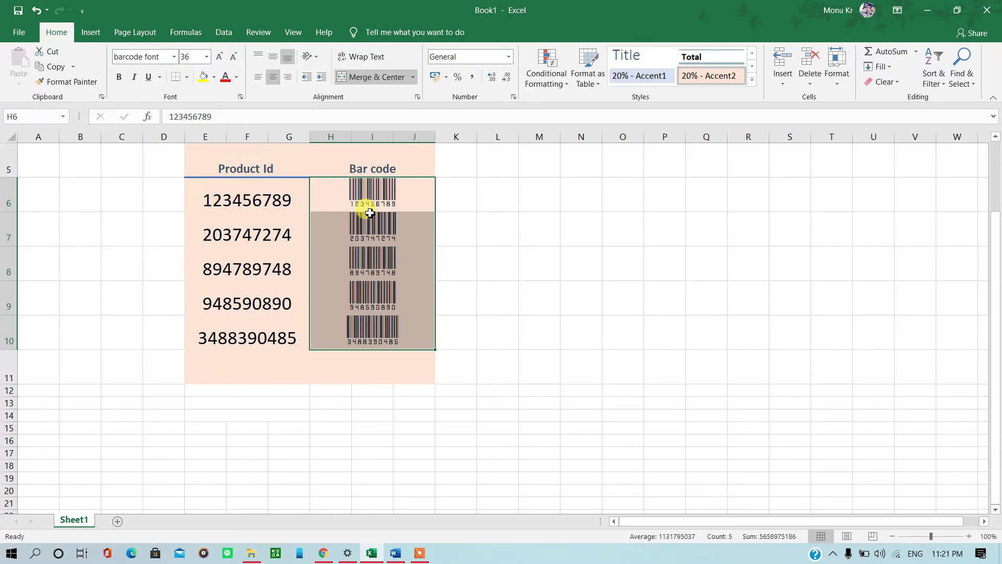
pyautogui.moveTo(344, 196)
pyautogui.mouseDown()
pyautogui.moveTo(398, 266)
pyautogui.moveTo(411, 315)
pyautogui.mouseUp()
# In Word, apply the barcode font to the table's Bar code column cells.
pyautogui.click(395, 554)
pyautogui.moveTo(398, 313)
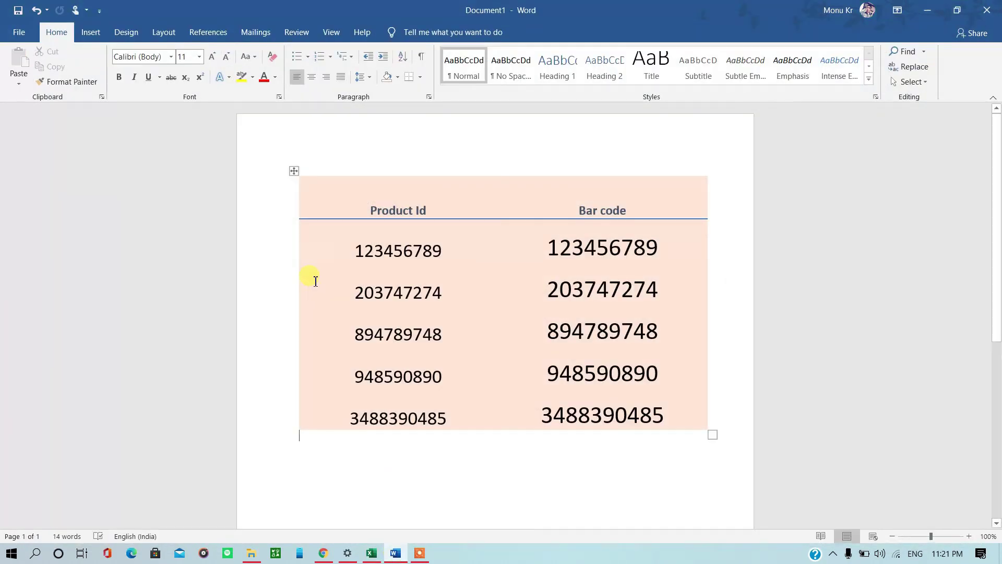
pyautogui.moveTo(537, 238)
pyautogui.mouseDown()
pyautogui.moveTo(644, 371)
pyautogui.moveTo(711, 395)
pyautogui.mouseUp()
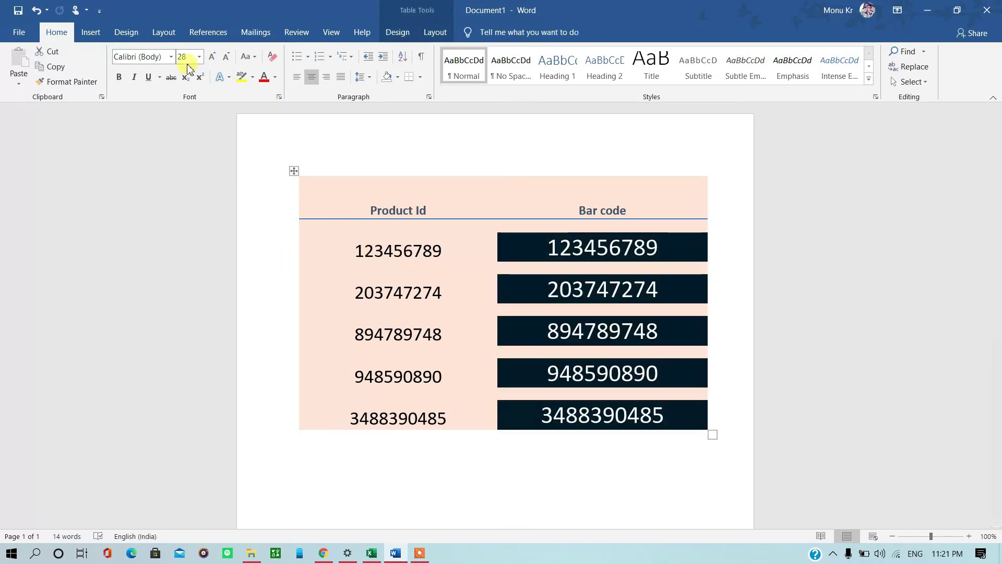
pyautogui.click(171, 56)
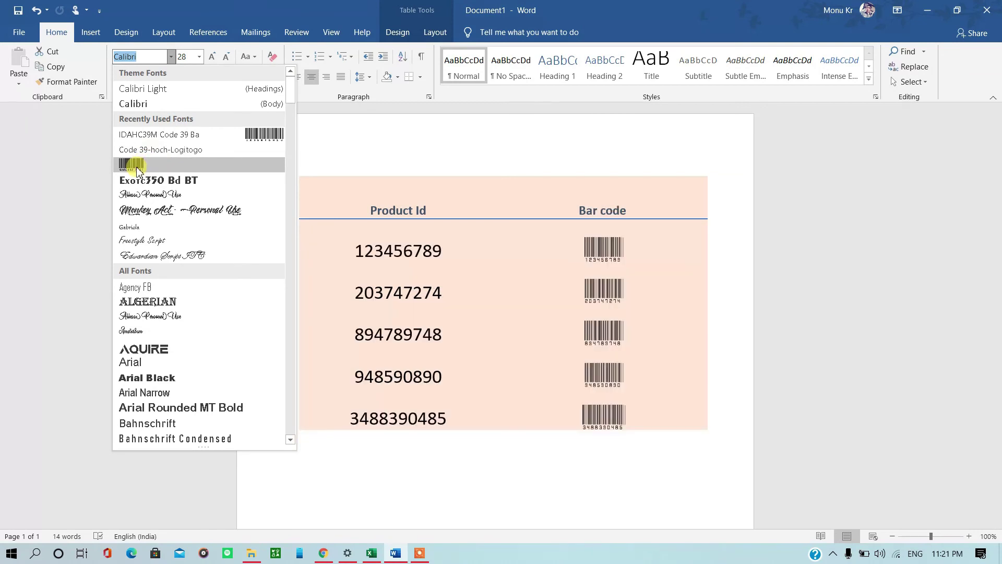
pyautogui.click(138, 165)
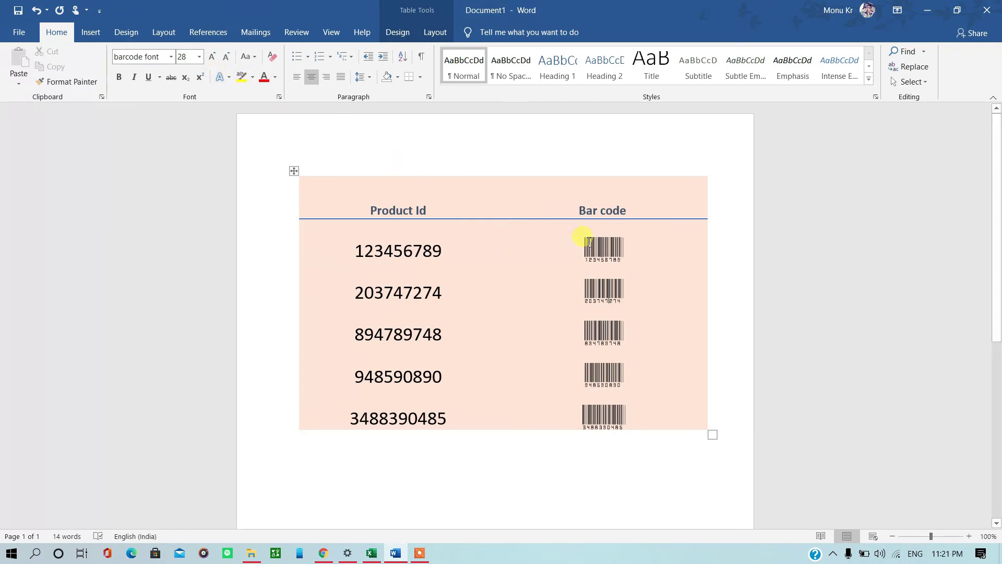
# Change the five barcode cells to the IDAHC39M Code 39 Barcode font.
pyautogui.moveTo(583, 237); pyautogui.dragTo(660, 425)
pyautogui.click(171, 56)
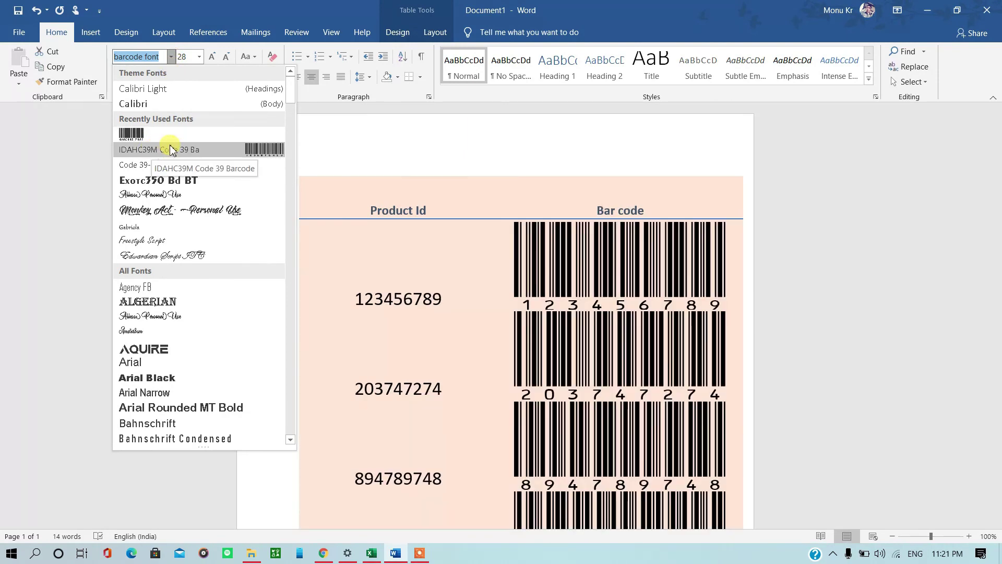
pyautogui.click(141, 150)
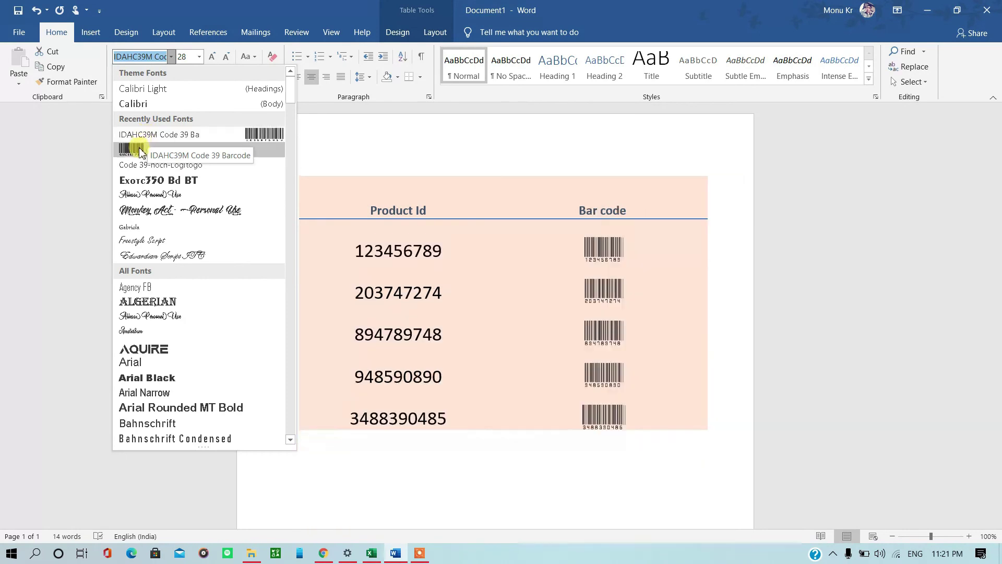